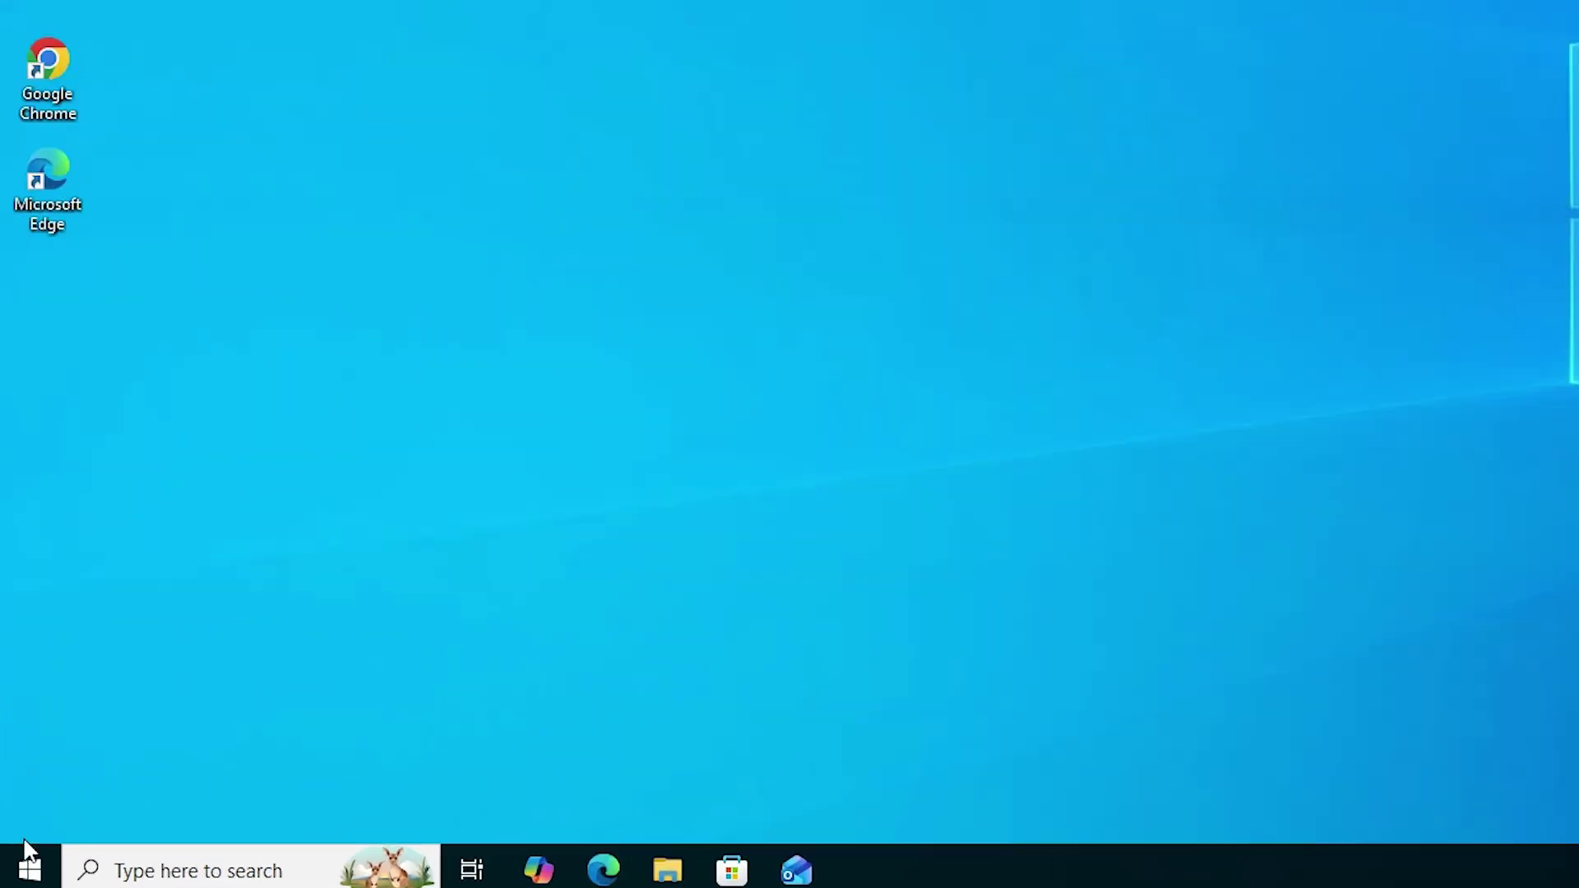
Step: Find Printers & scanners through Start search and begin adding a new printer or scanner
{"action": "left_click", "coordinate": [27, 867]}
{"action": "type", "text": "p"}
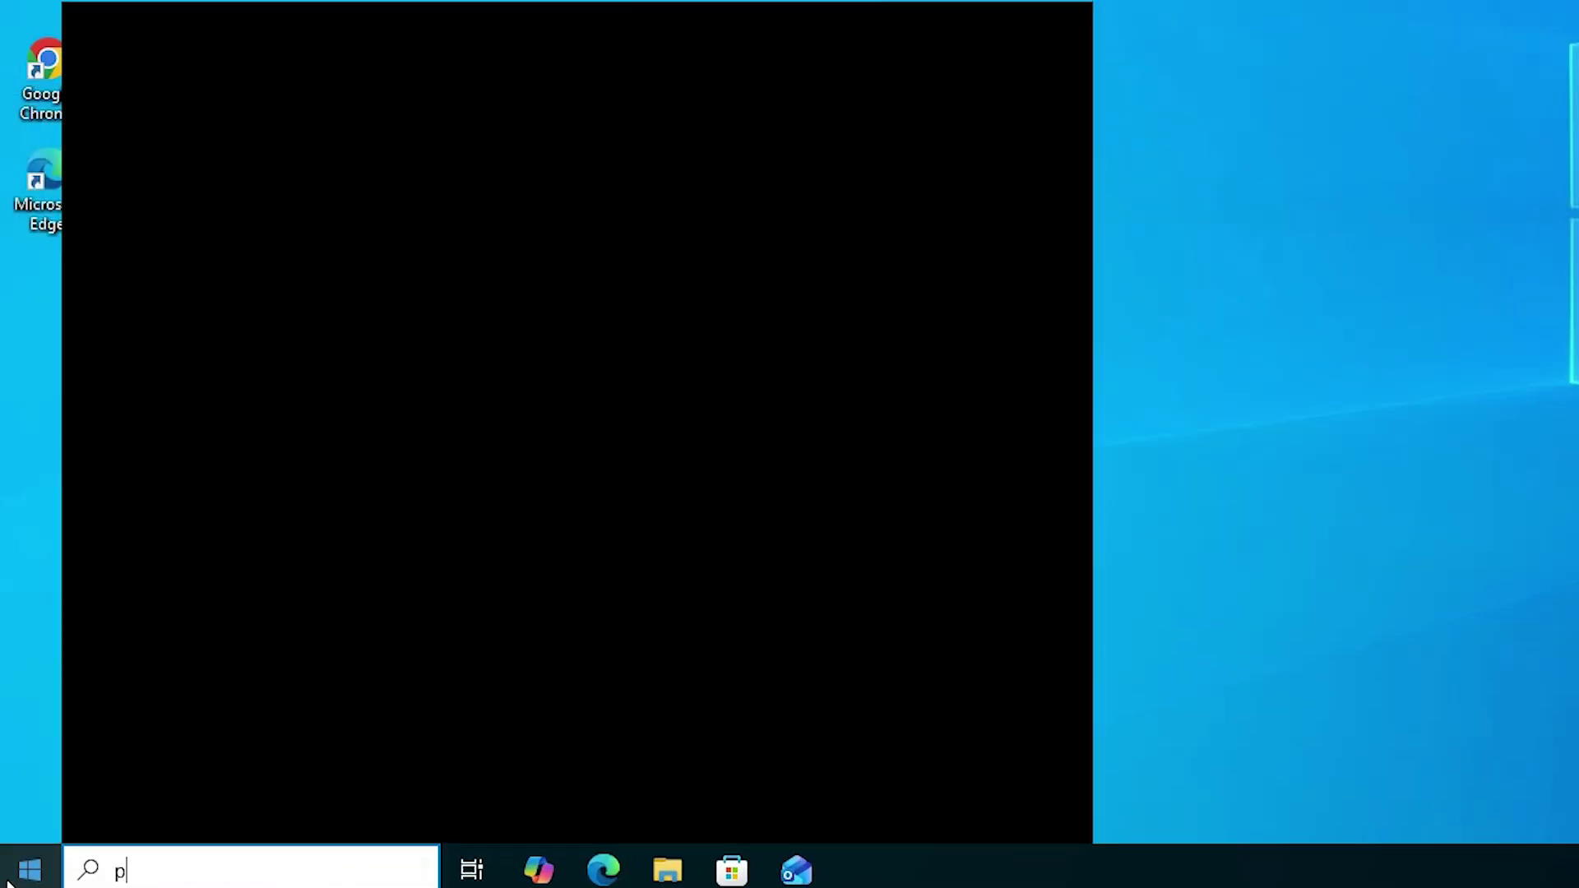
{"action": "type", "text": "r"}
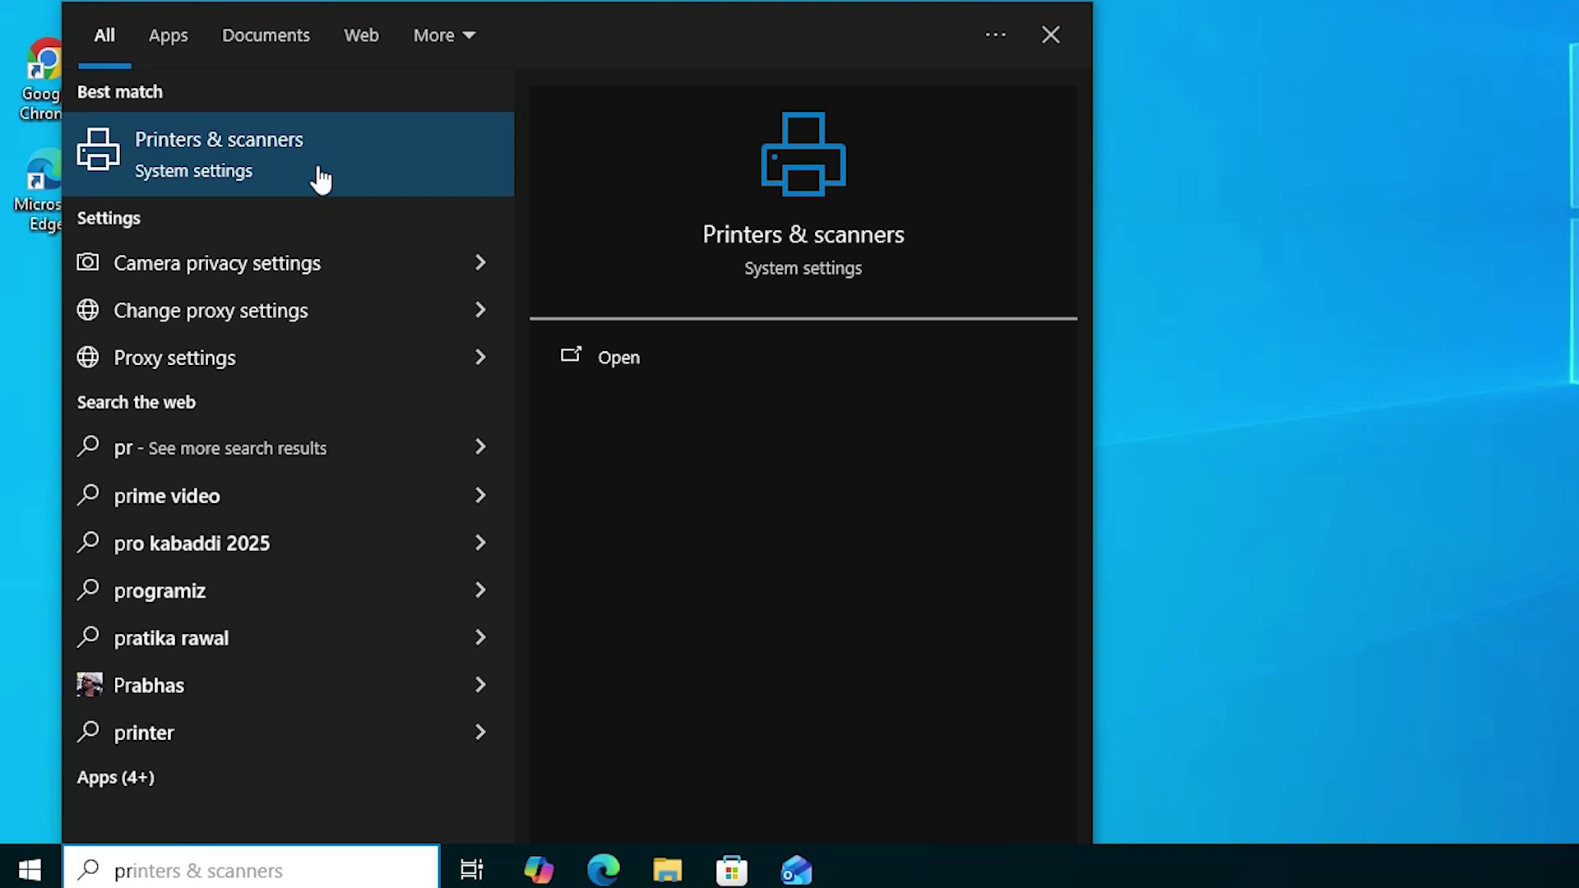
{"action": "left_click", "coordinate": [300, 163]}
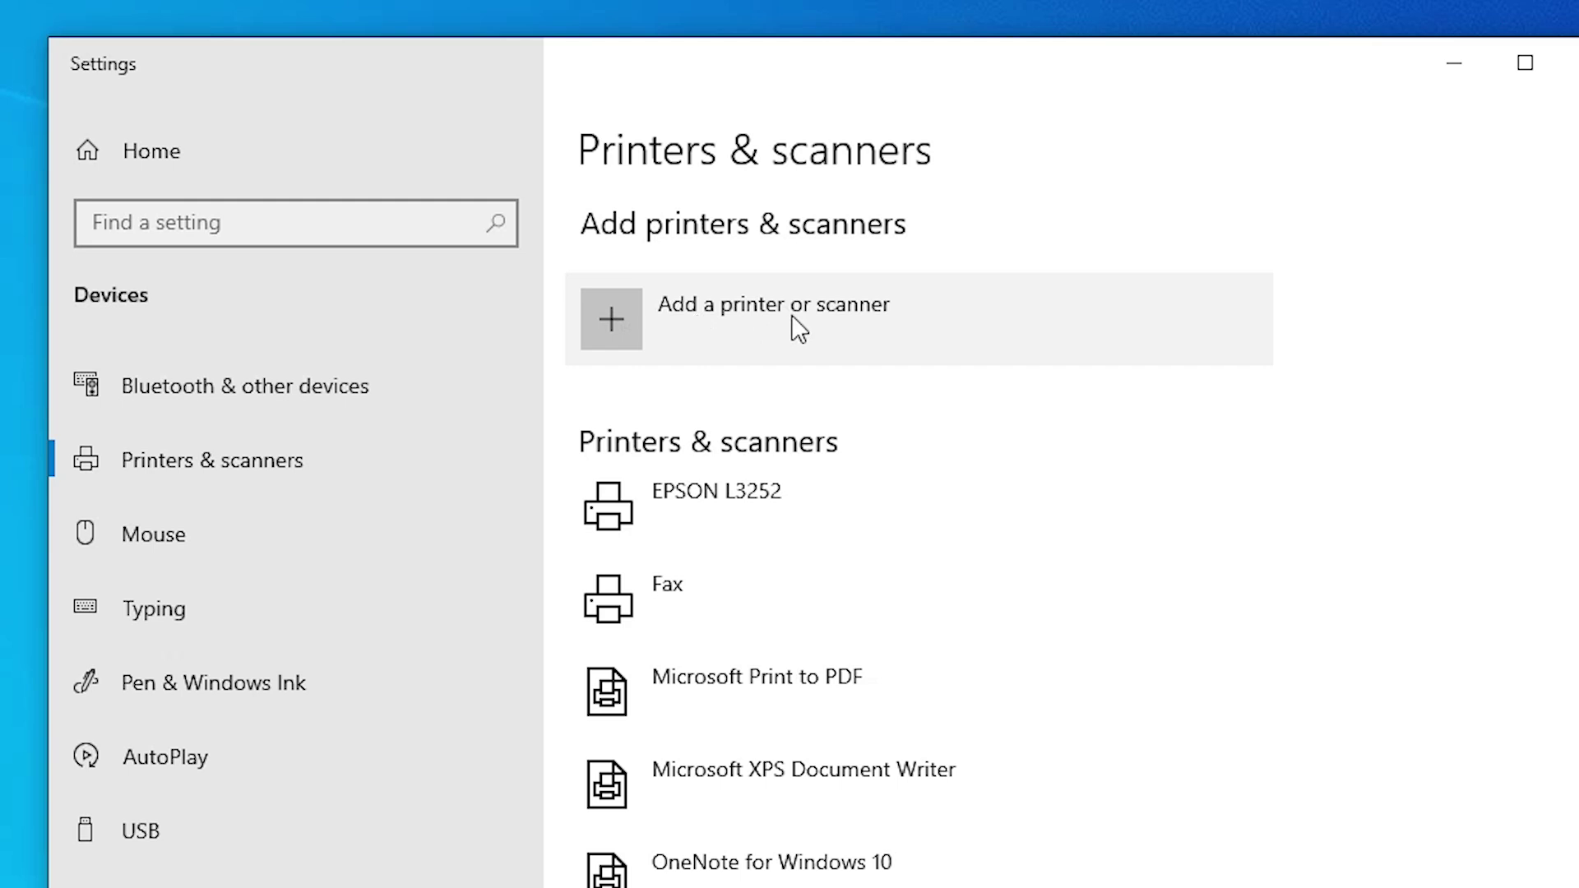
{"action": "left_click", "coordinate": [857, 318]}
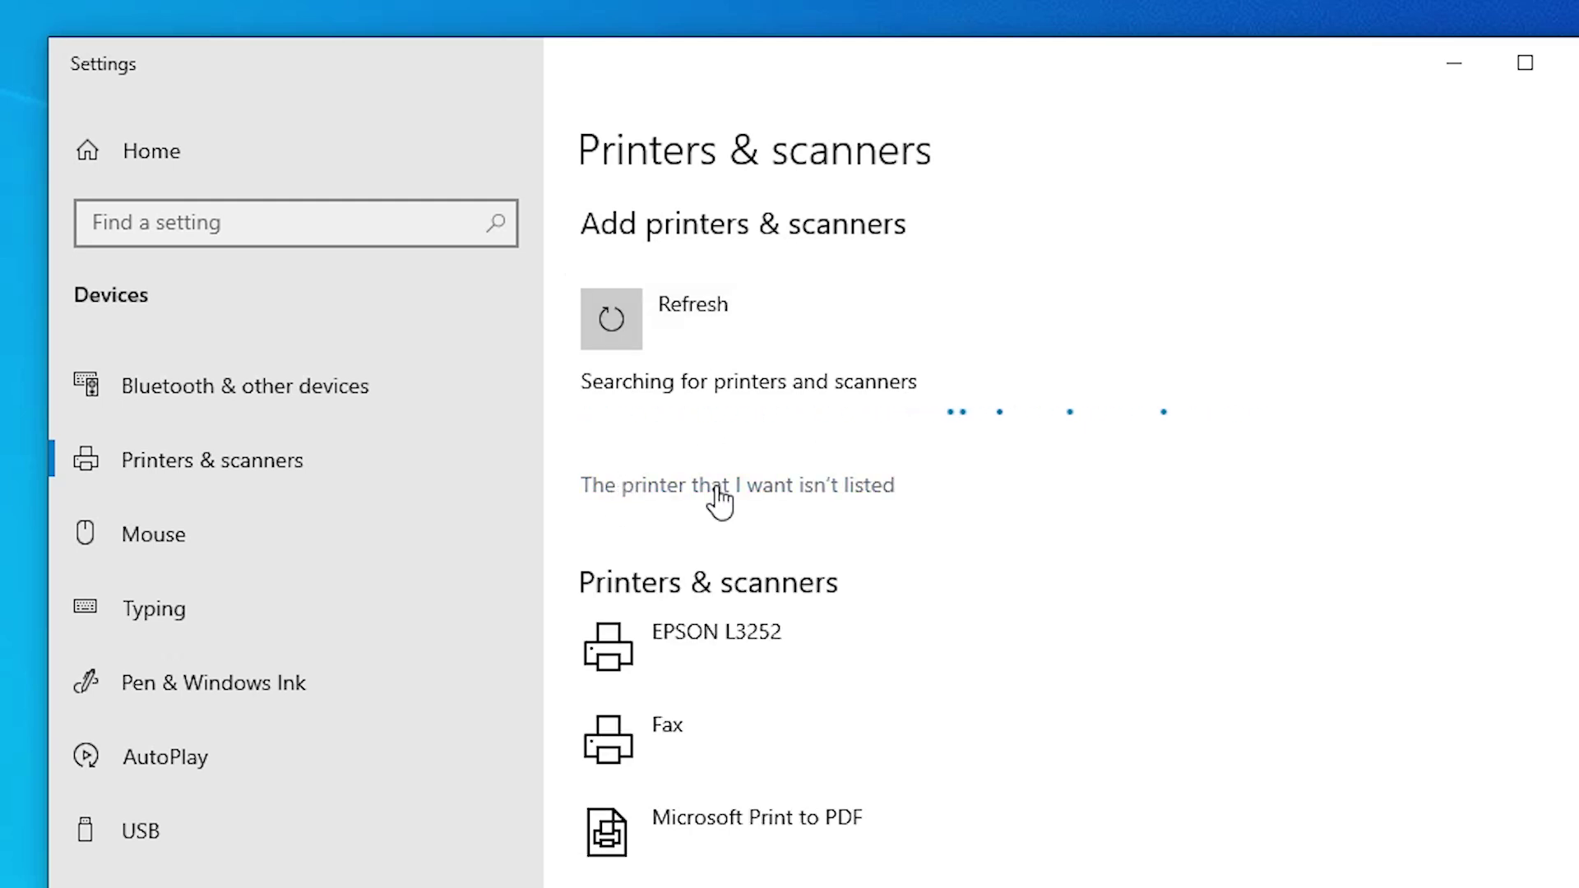
Step: Pick 'The printer that I want isn't listed' and the local printer with manual settings option
{"action": "left_click", "coordinate": [846, 489]}
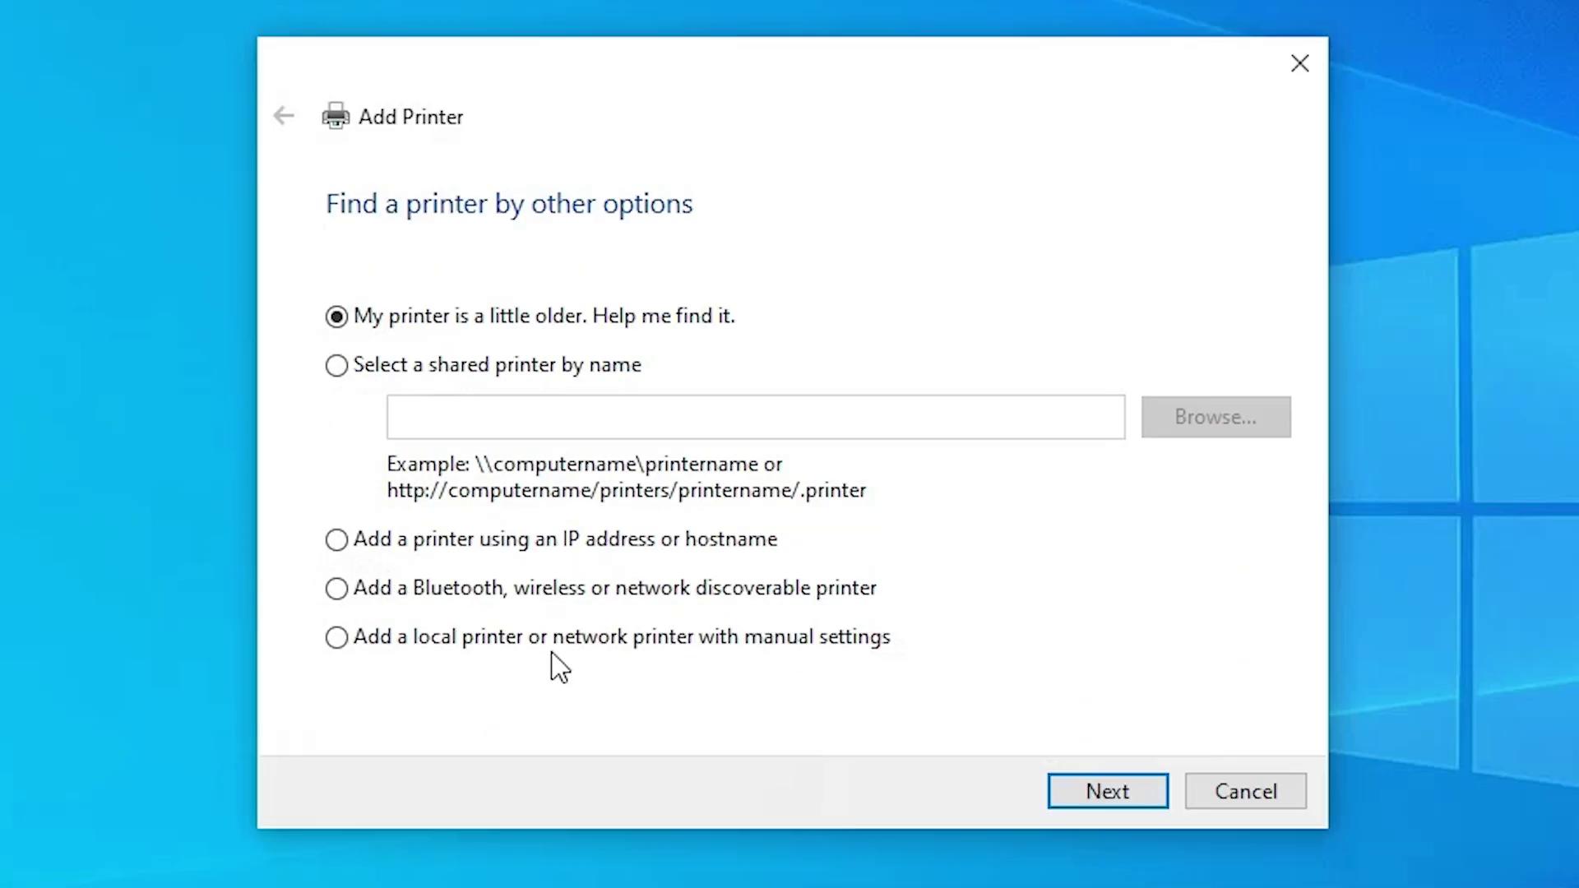
{"action": "left_click", "coordinate": [546, 644]}
{"action": "left_click", "coordinate": [1128, 802]}
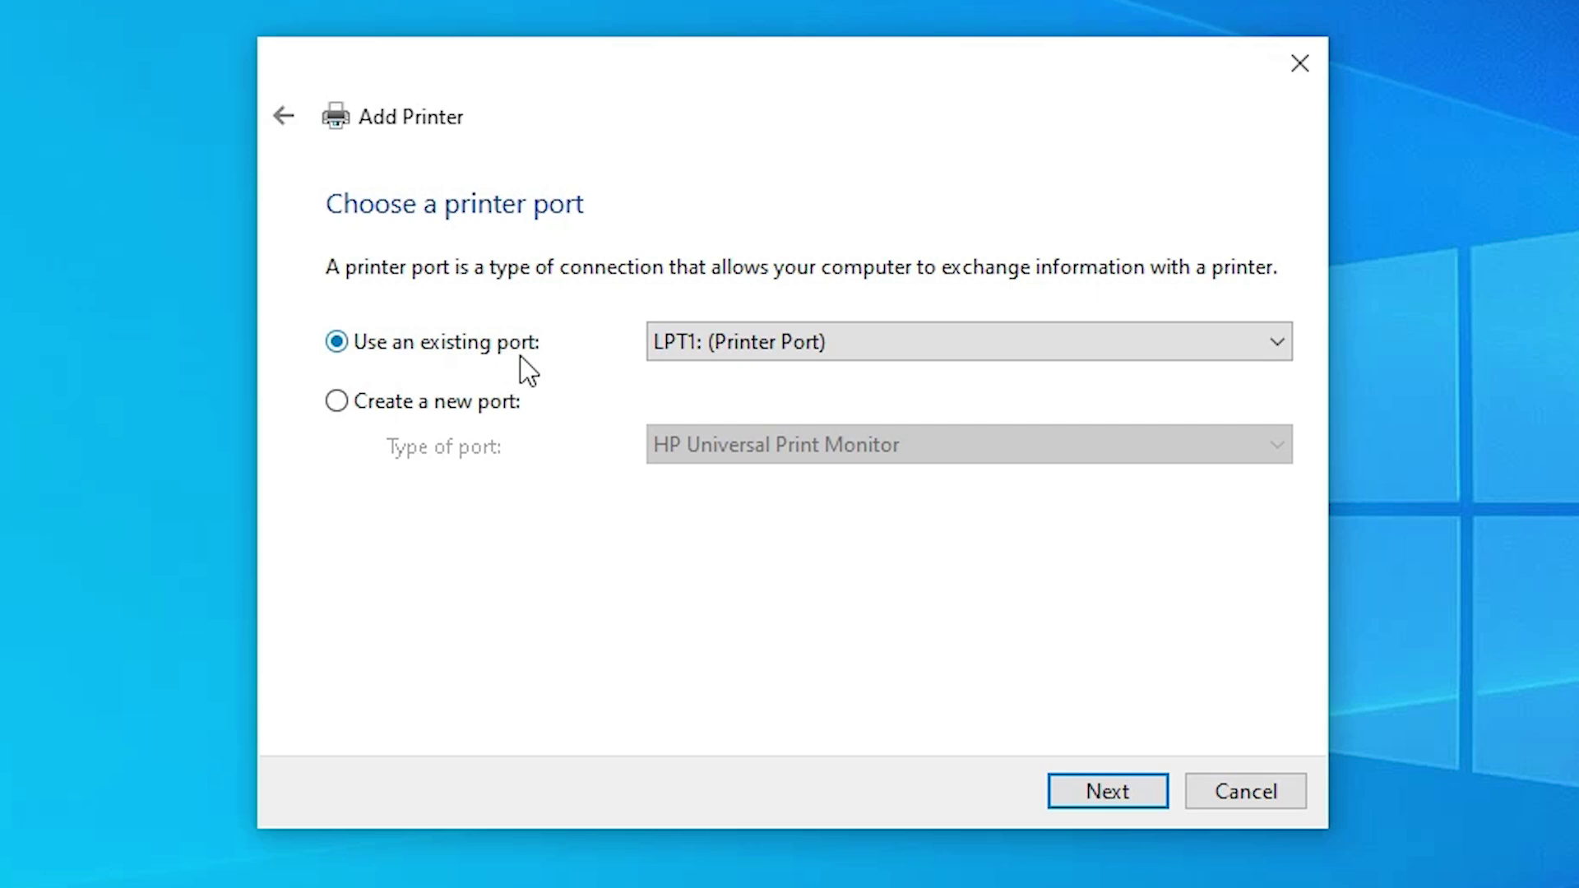
Step: Use the existing USB_001 (Local Port) as the printer port
{"action": "left_click", "coordinate": [866, 352]}
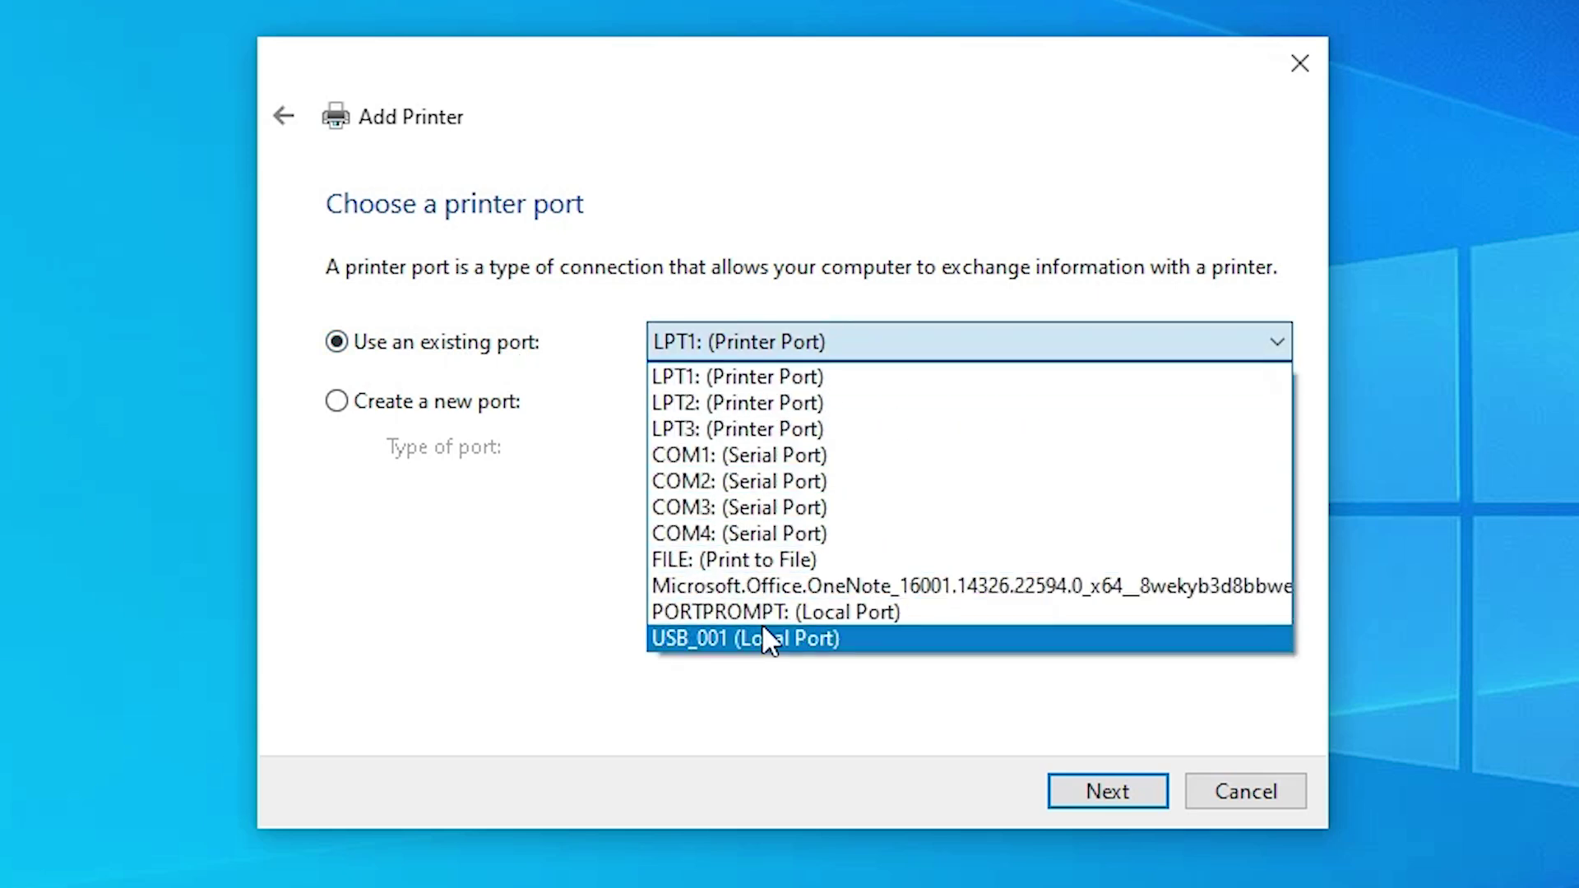
{"action": "left_click", "coordinate": [840, 638]}
{"action": "left_click", "coordinate": [1148, 792]}
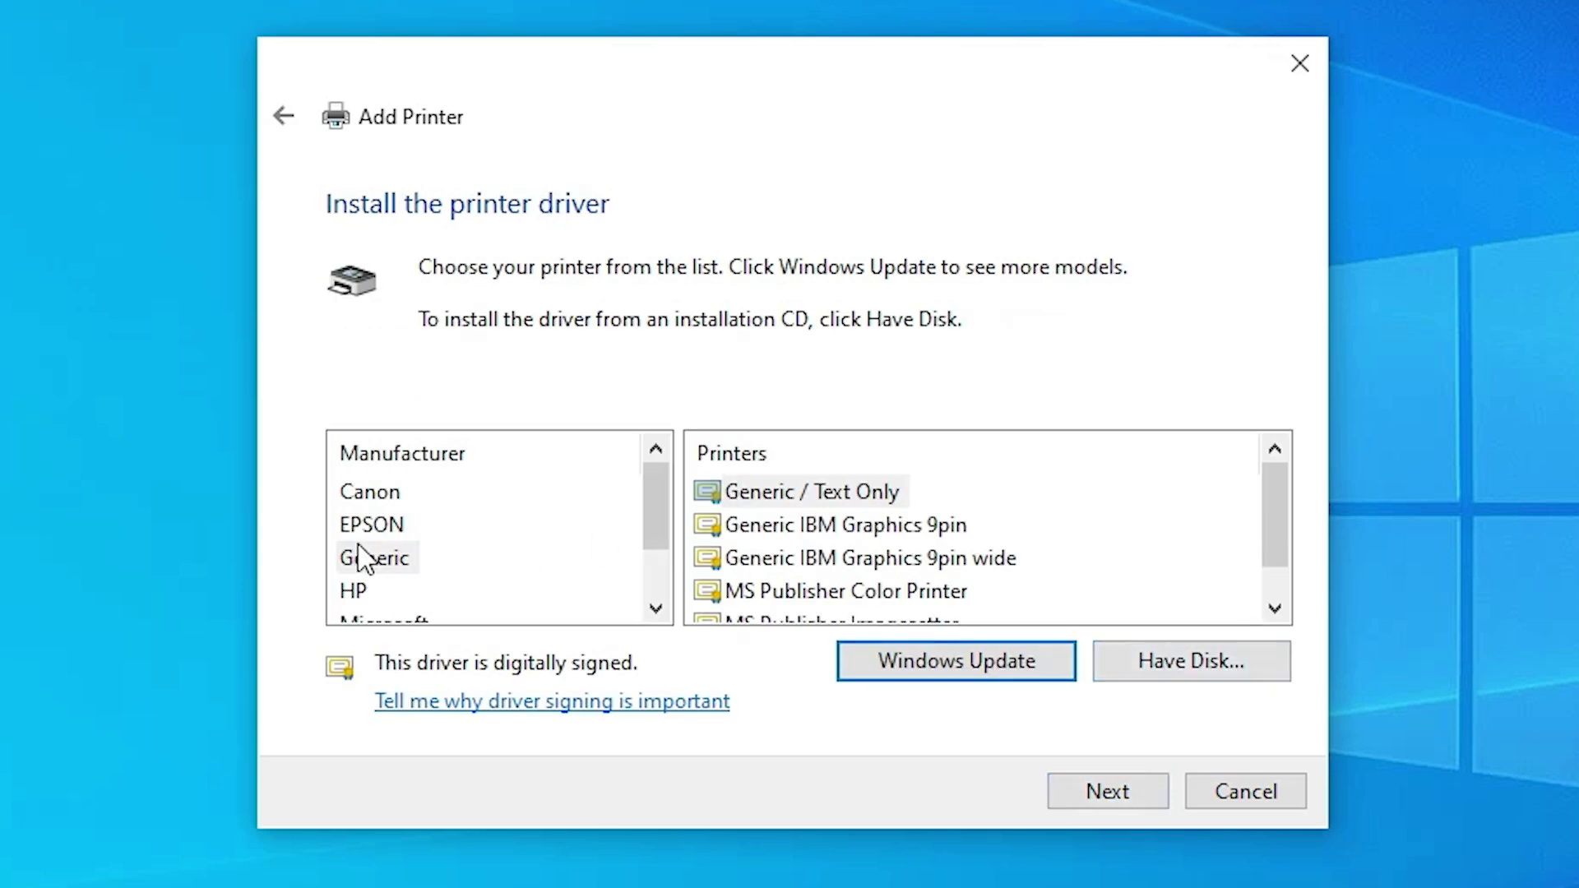
Step: Install the Generic / Text Only driver from the Generic manufacturer list
{"action": "left_click", "coordinate": [395, 565]}
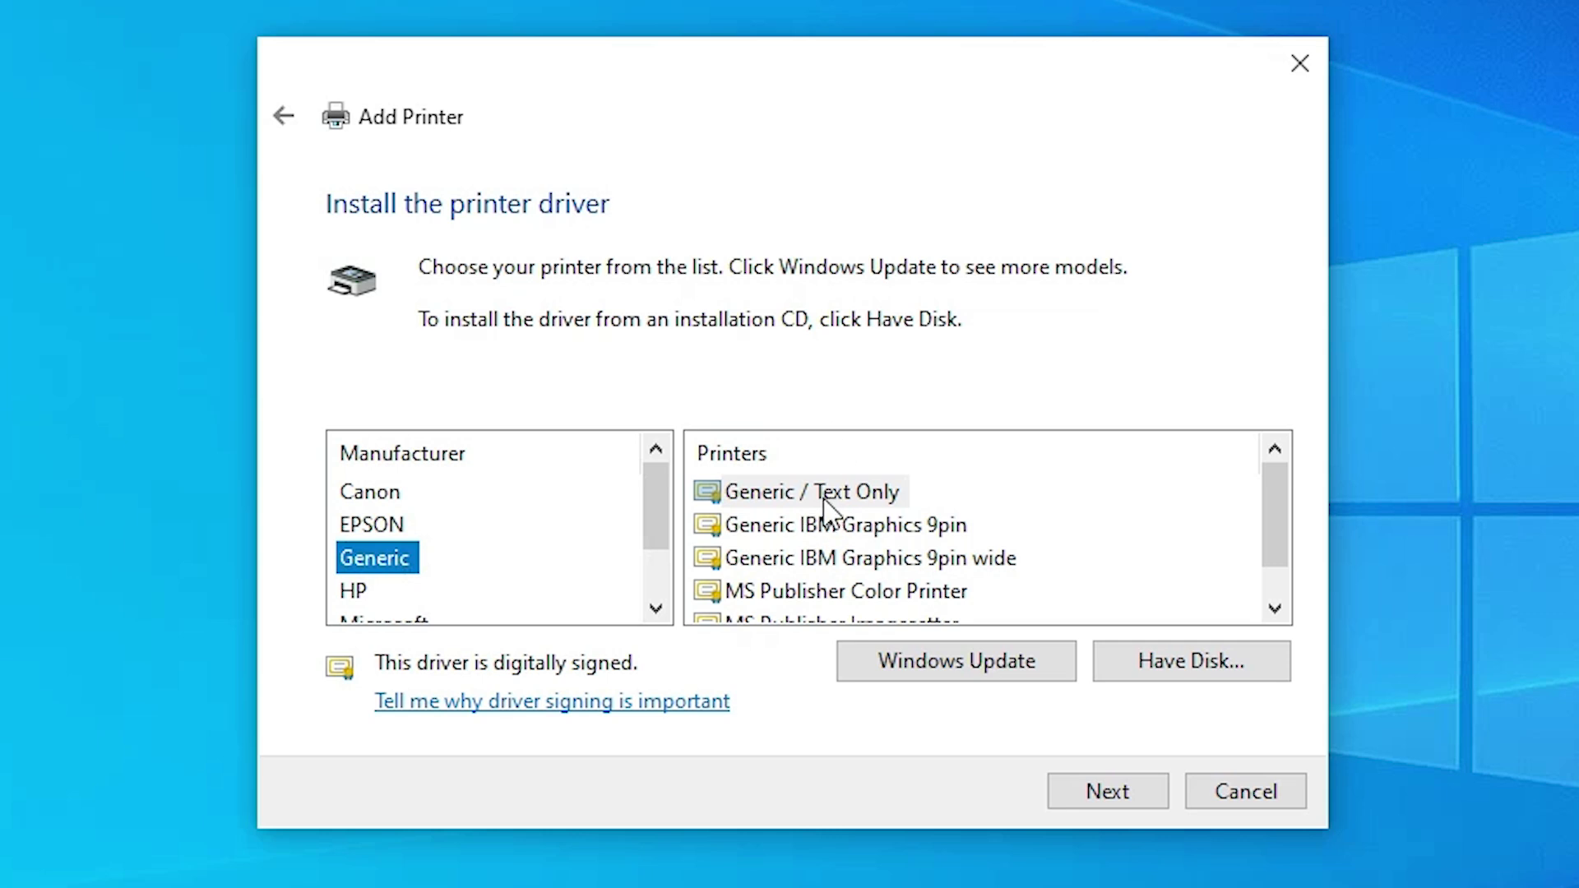
{"action": "left_click", "coordinate": [851, 500]}
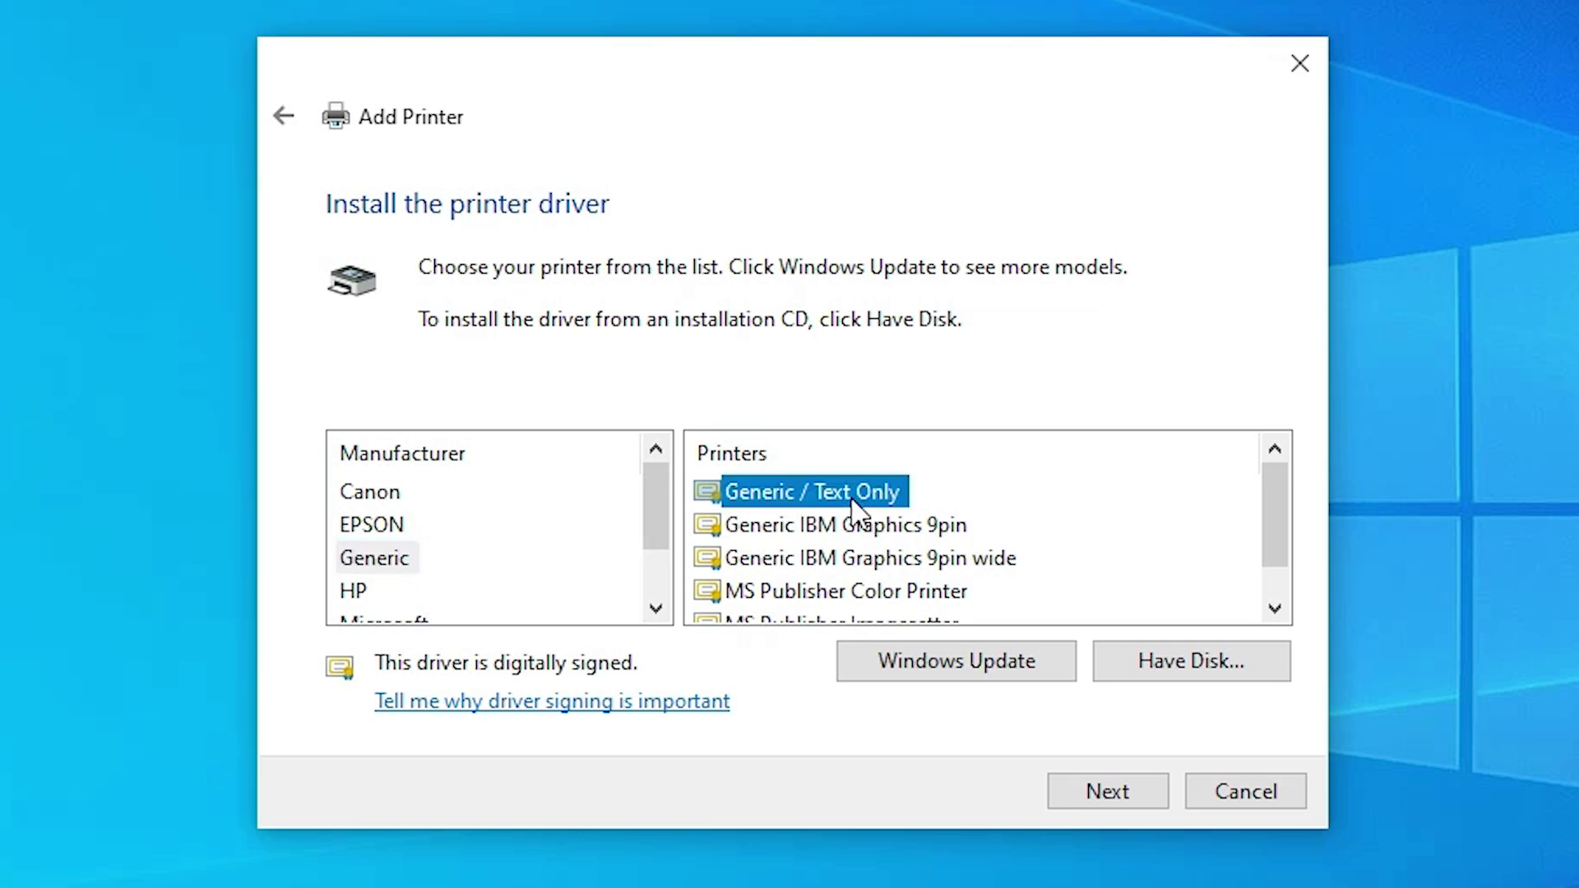
{"action": "left_click", "coordinate": [1091, 797]}
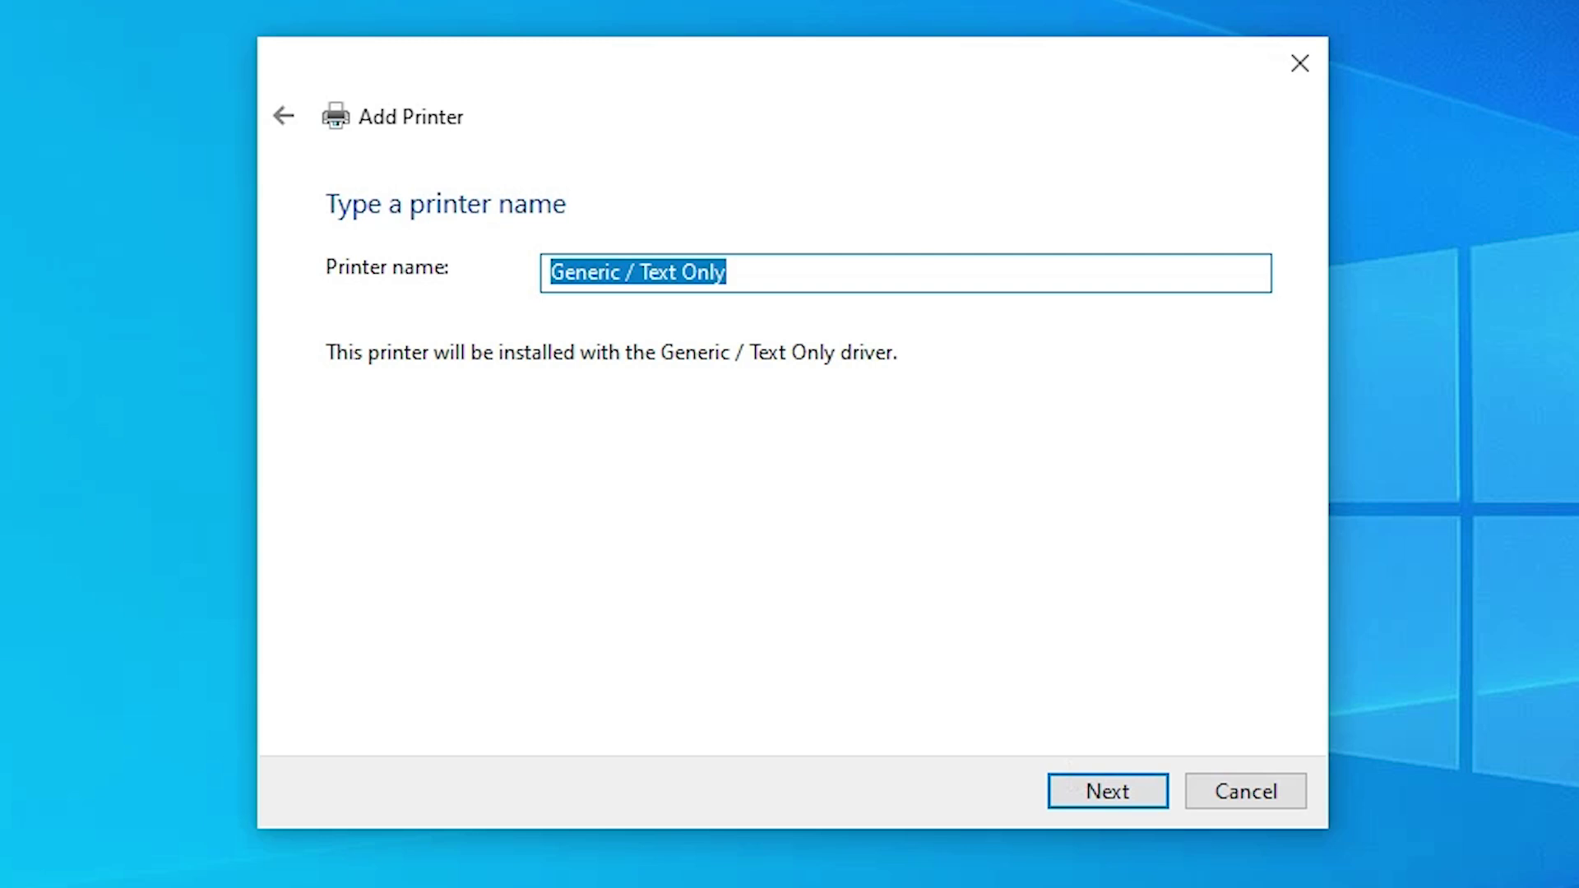
{"action": "type", "text": "Epson PLQ 20"}
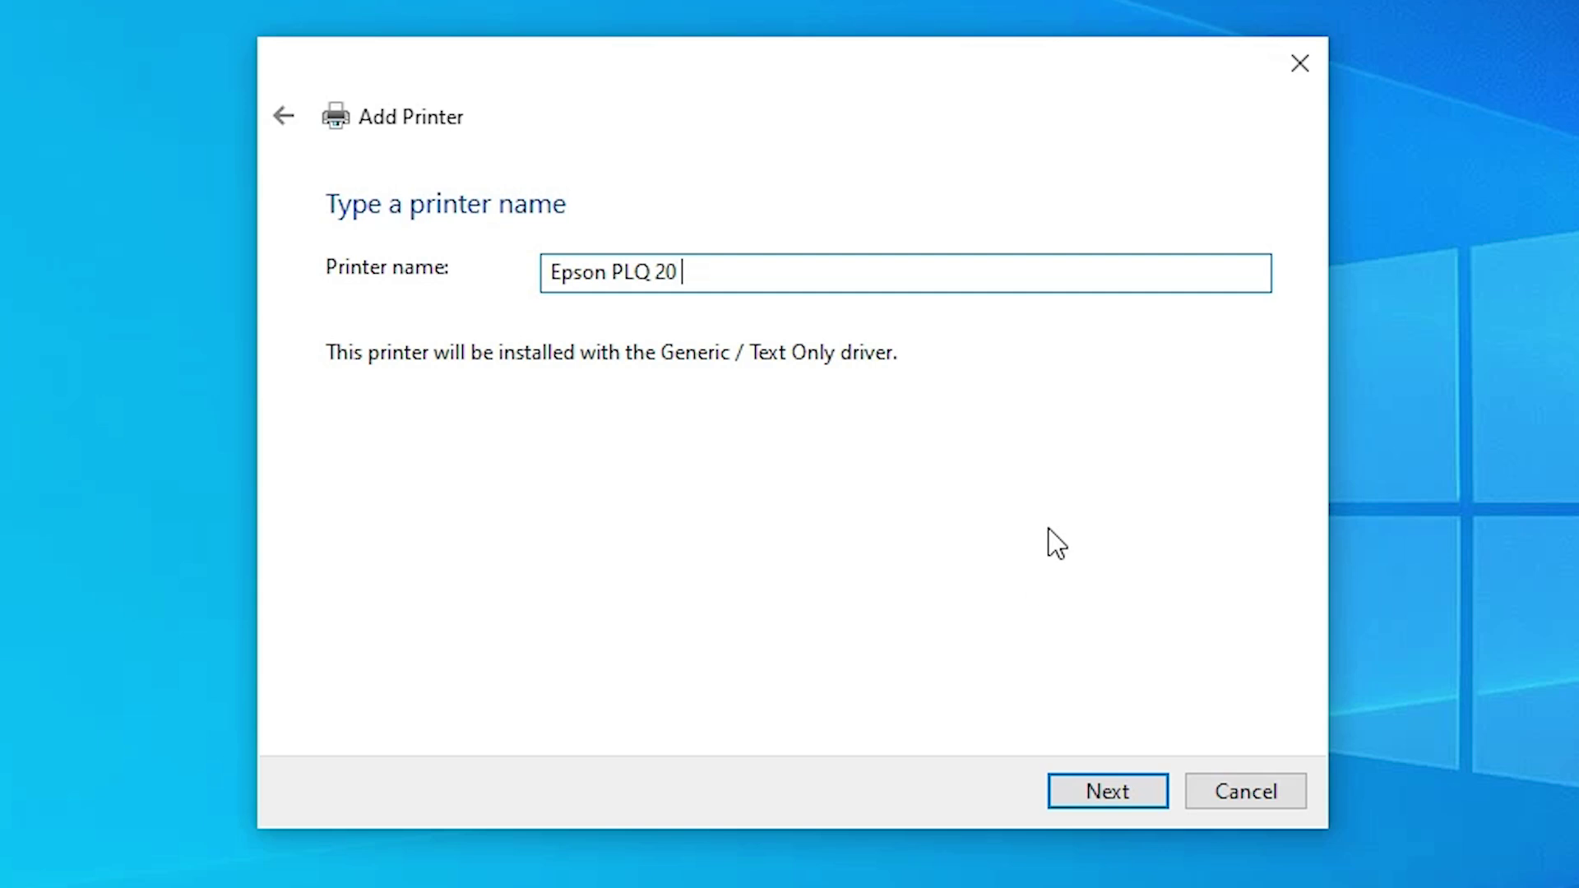
Step: Install the printer as 'Epson PLQ 20' with 'Do not share this printer' and finish the wizard
{"action": "left_click", "coordinate": [1123, 799]}
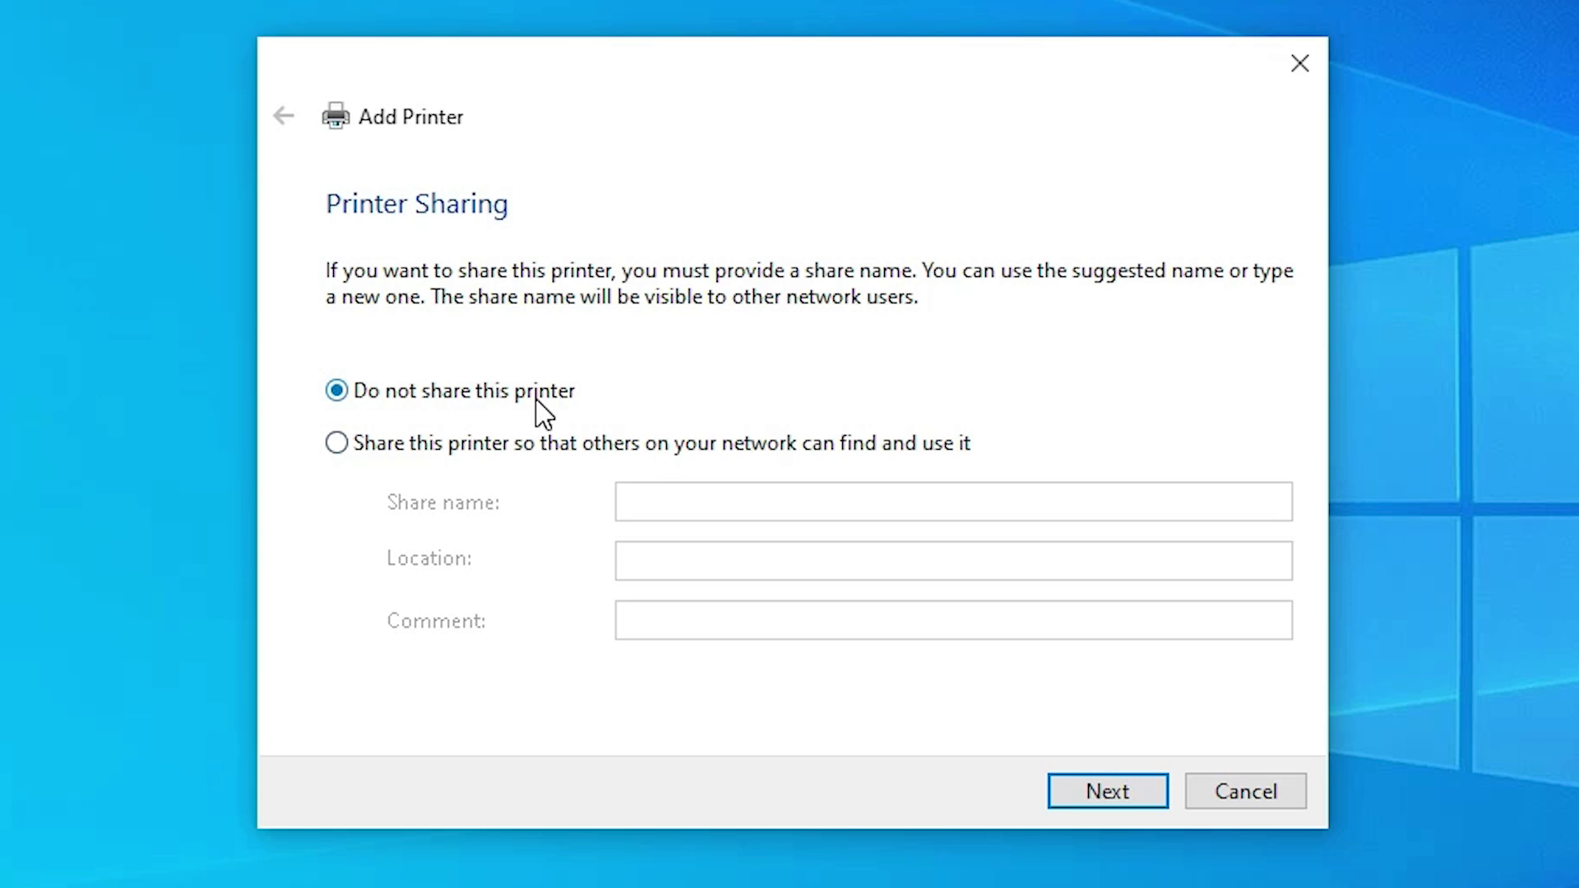
{"action": "left_click", "coordinate": [1114, 790]}
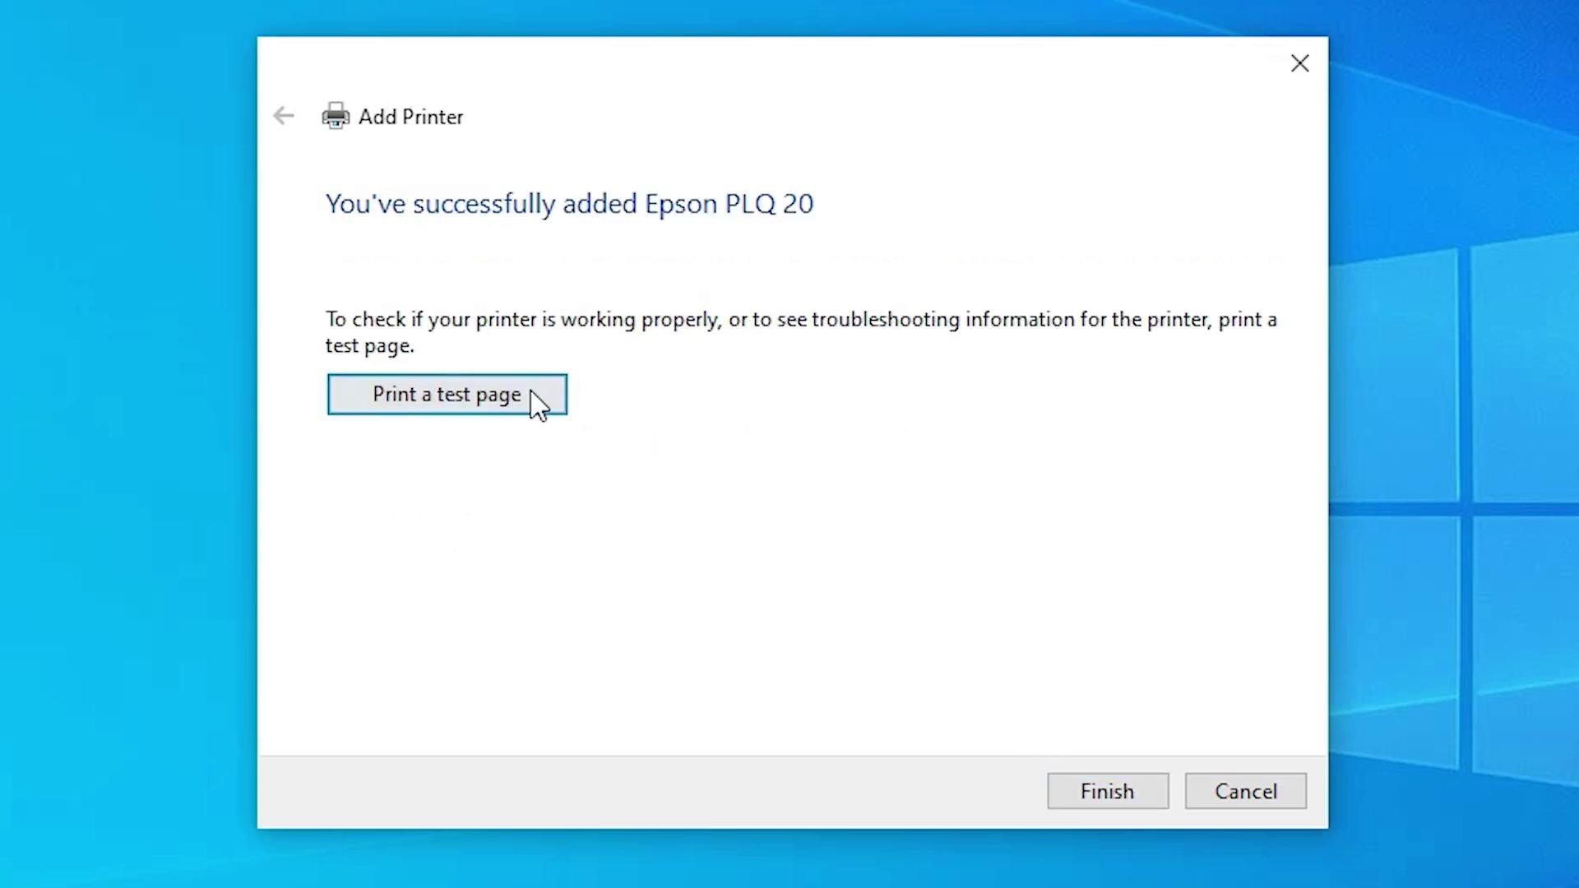
{"action": "left_click", "coordinate": [1105, 790]}
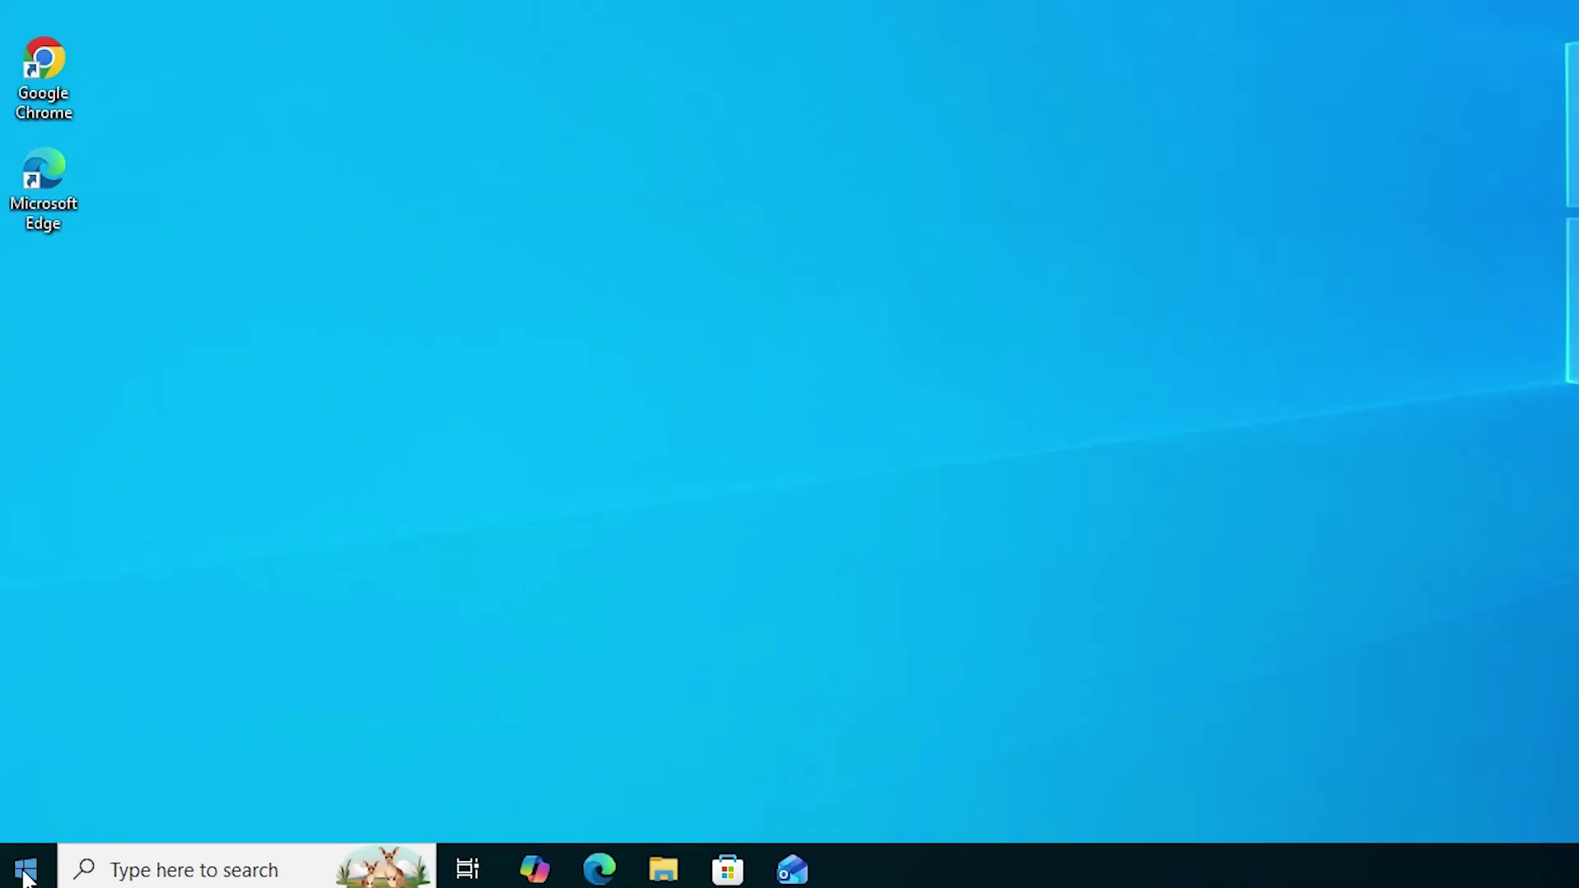
Step: Reopen Printers & scanners from Start search and open Manage for Epson PLQ 20
{"action": "left_click", "coordinate": [20, 864]}
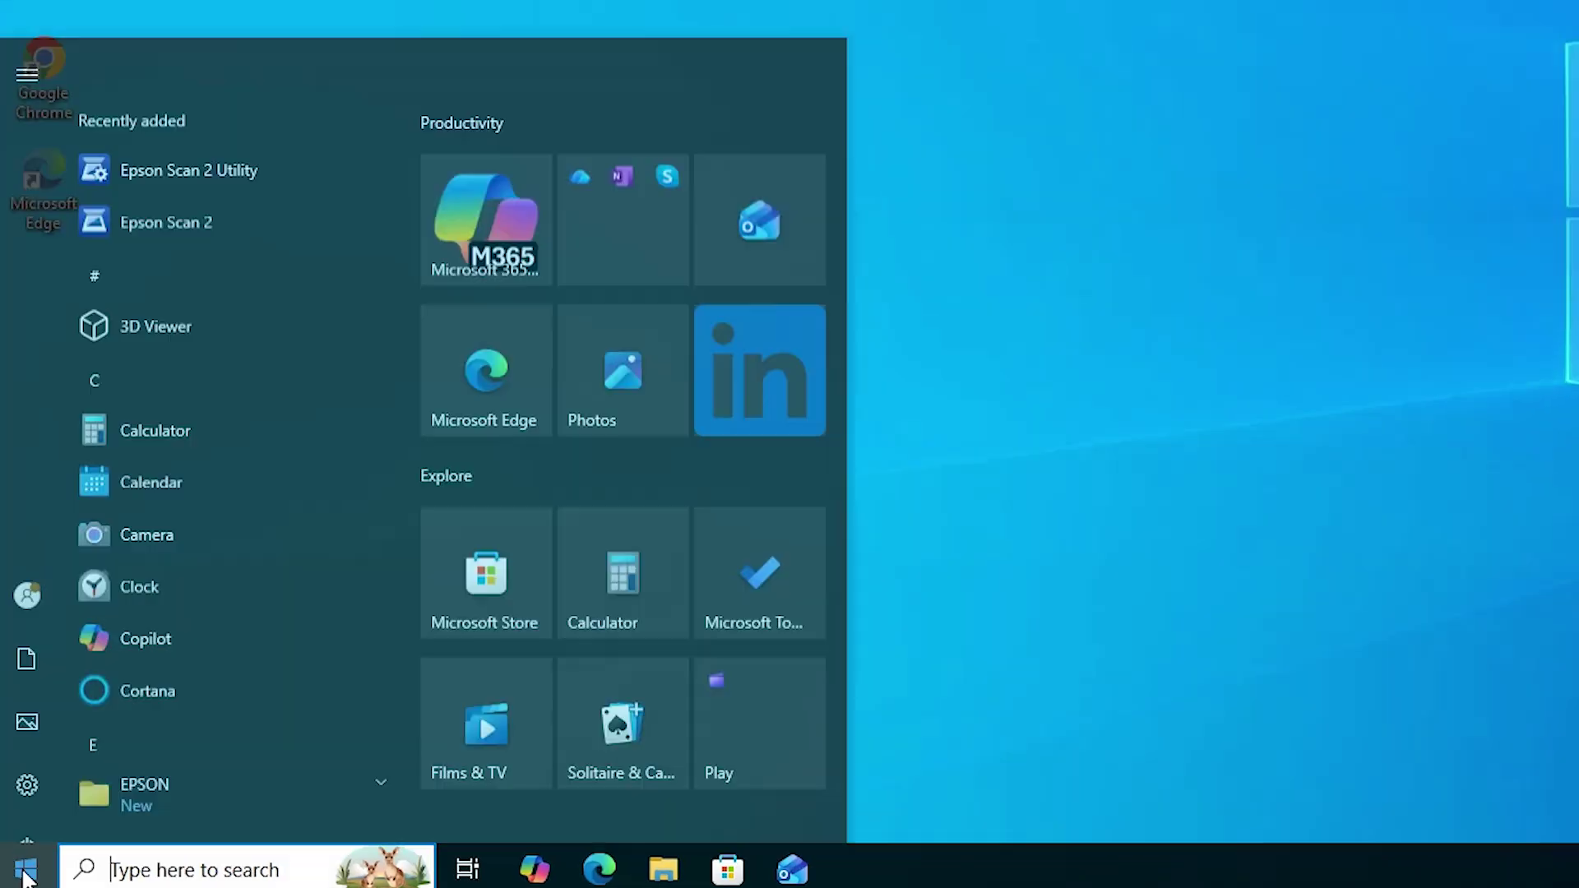
{"action": "type", "text": "pr"}
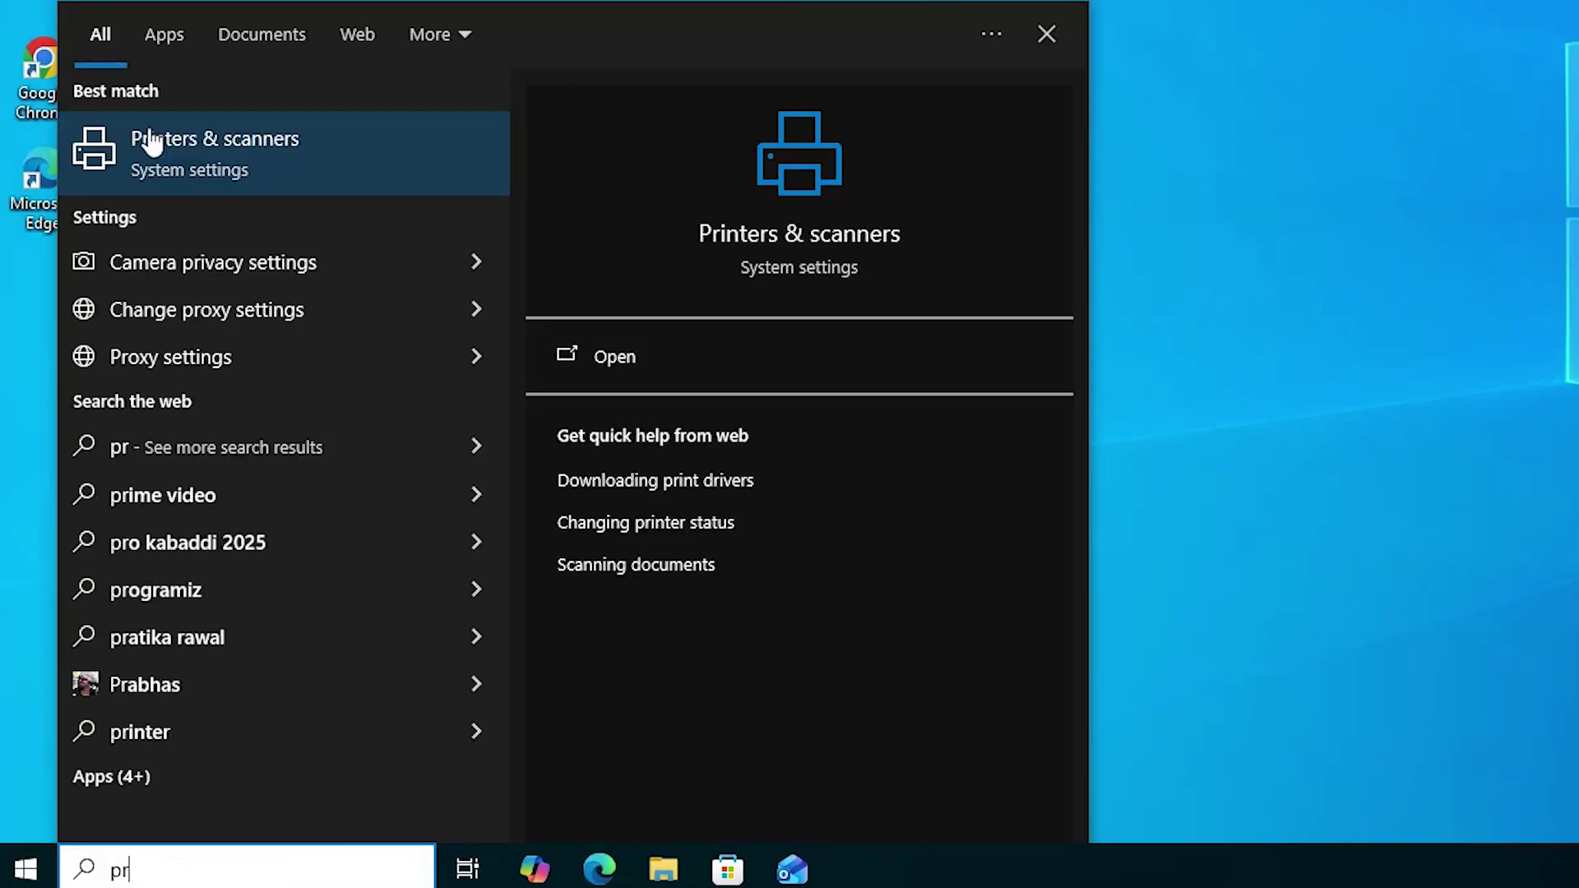
{"action": "left_click", "coordinate": [155, 136]}
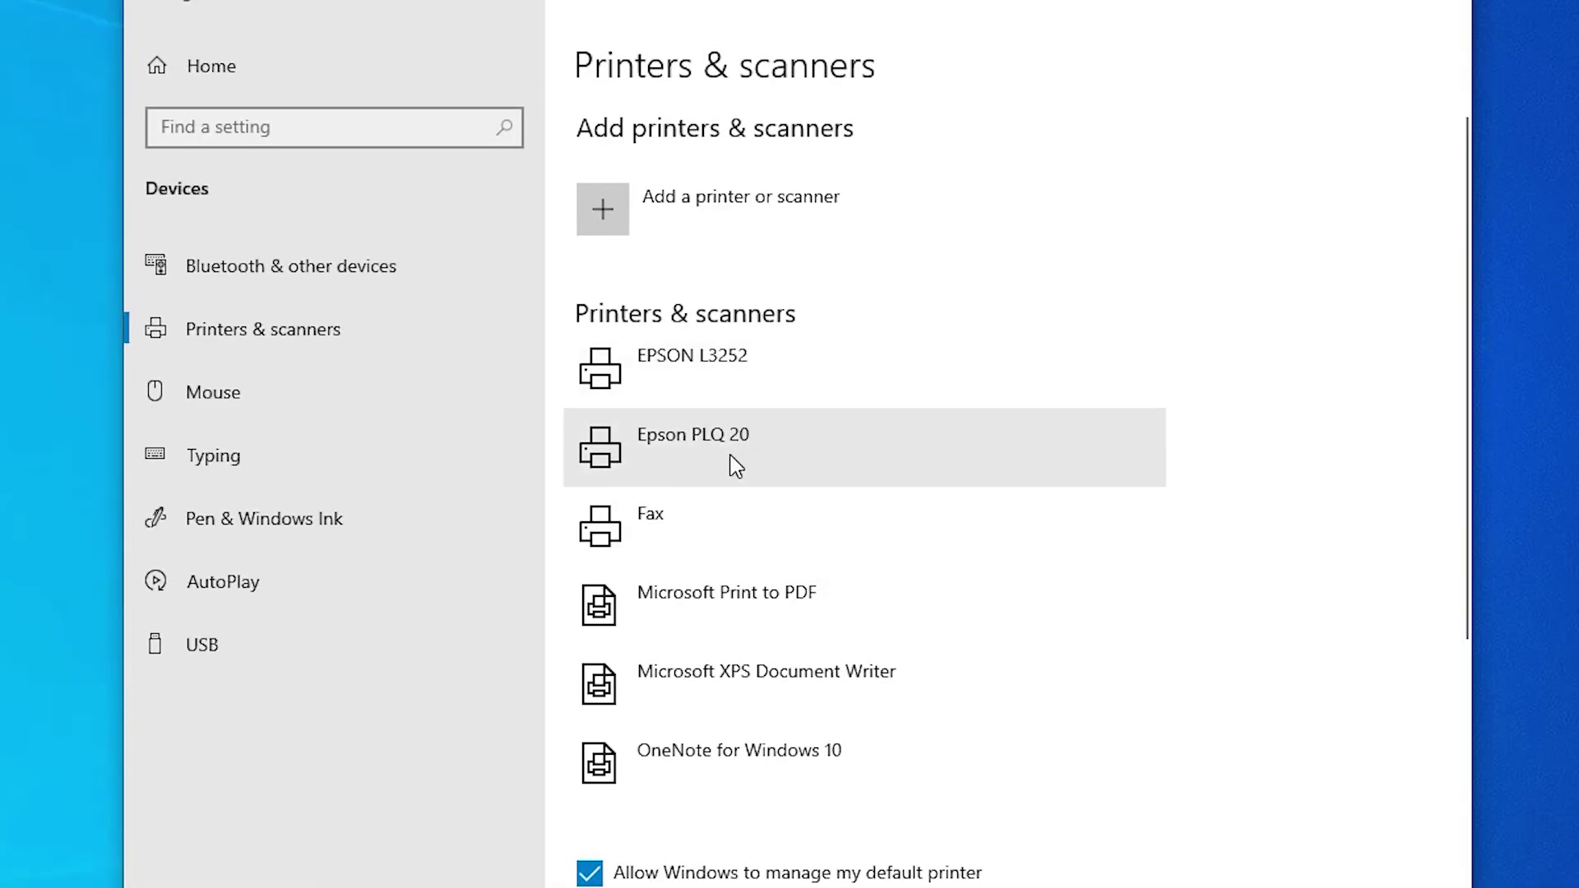
{"action": "left_click", "coordinate": [795, 455]}
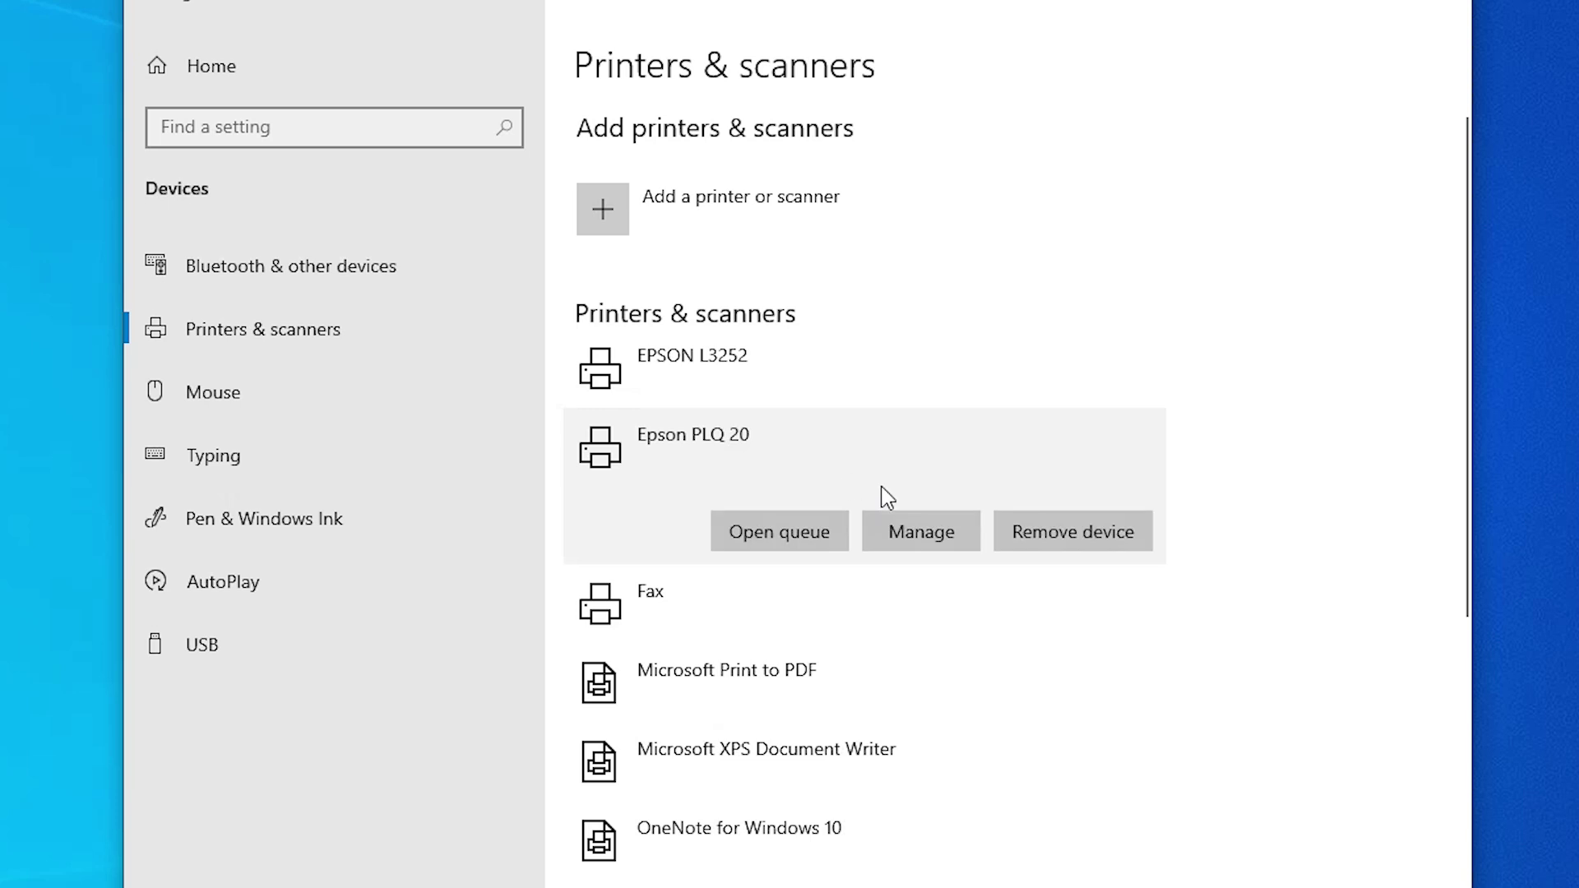
{"action": "left_click", "coordinate": [943, 534]}
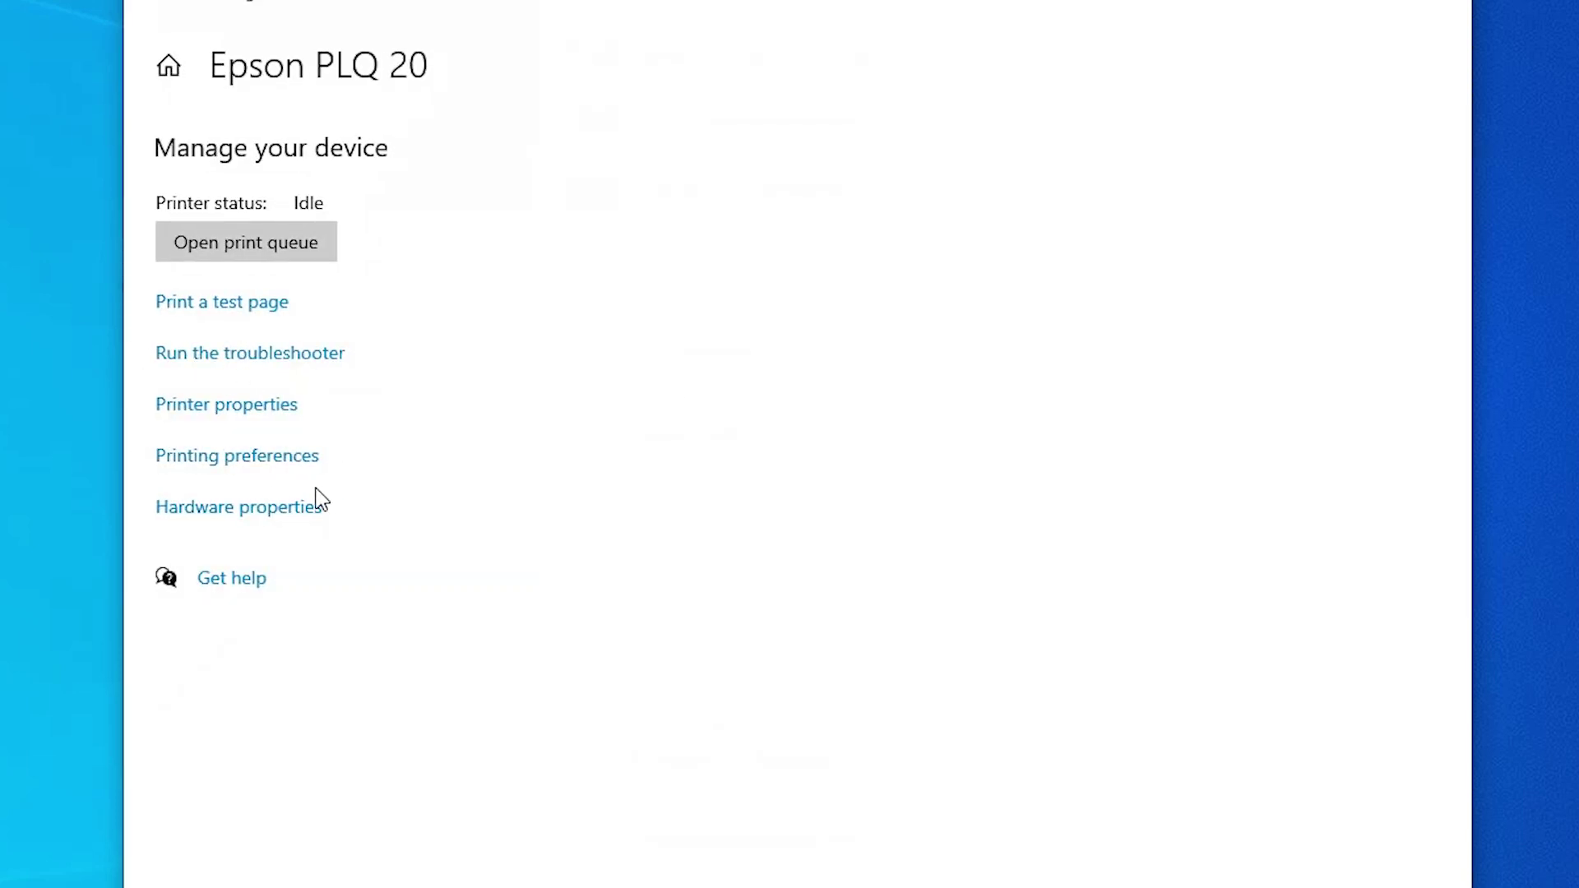
{"action": "left_click", "coordinate": [219, 460]}
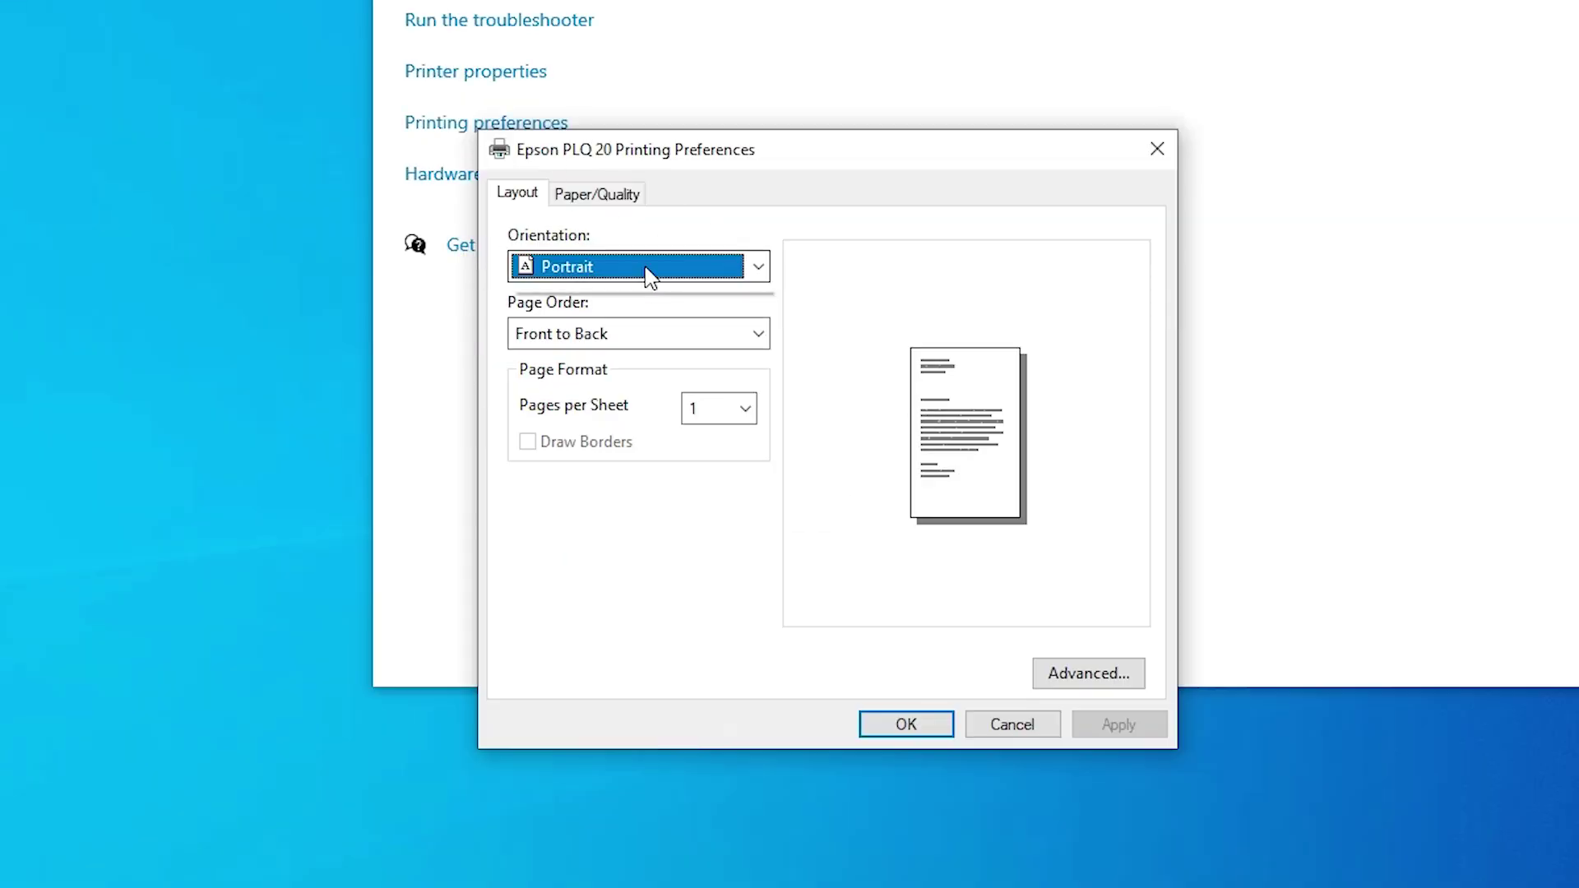
{"action": "left_click", "coordinate": [645, 266]}
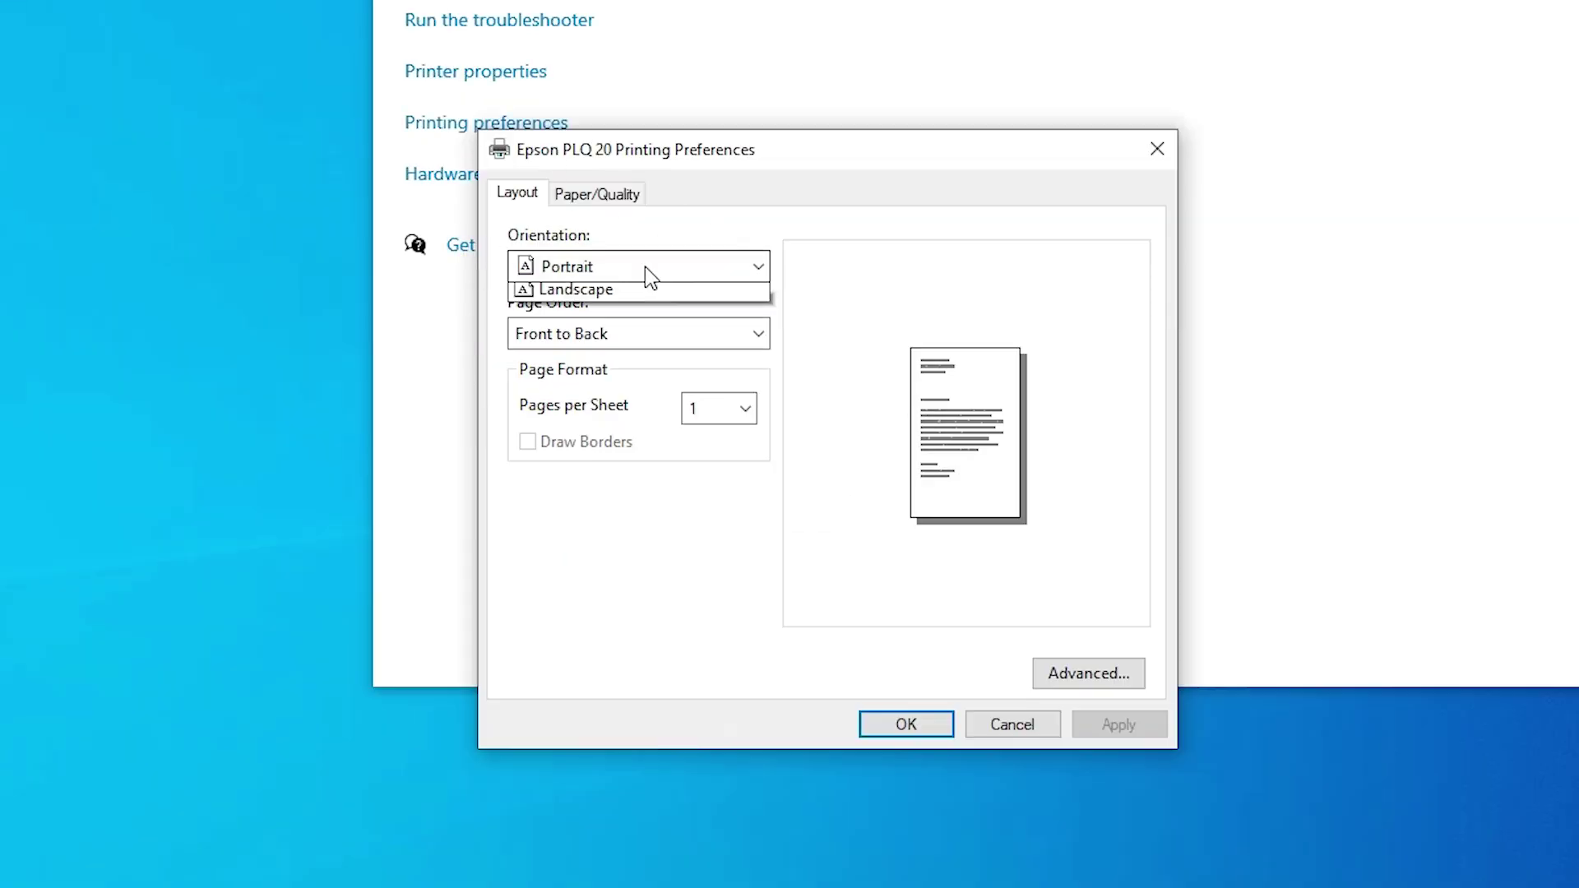
{"action": "left_click", "coordinate": [613, 316]}
{"action": "left_click", "coordinate": [629, 267]}
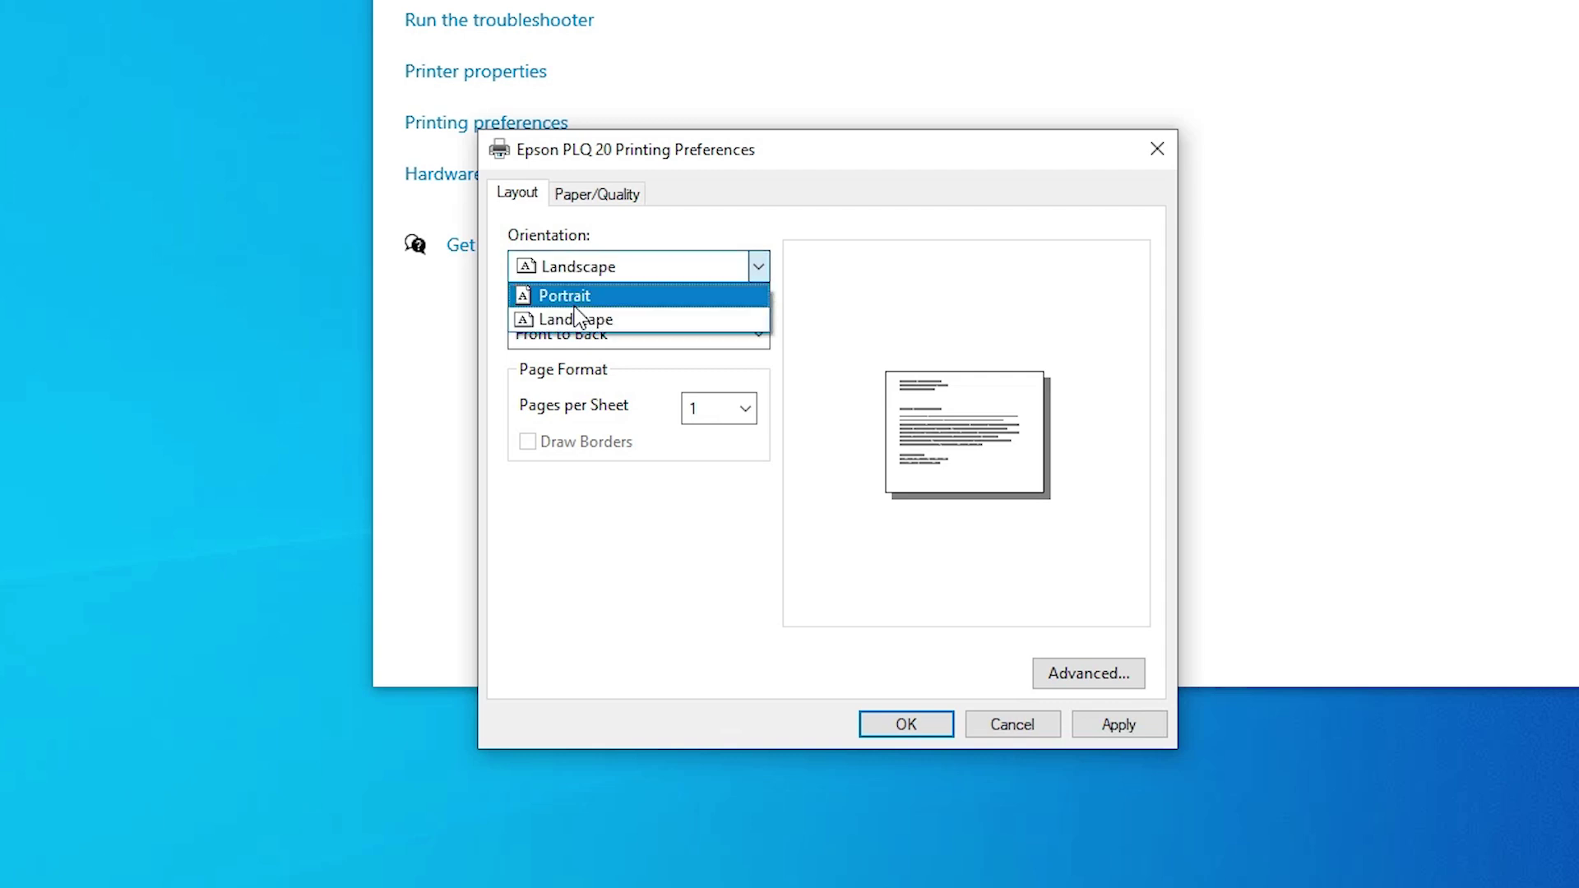
{"action": "left_click", "coordinate": [586, 294]}
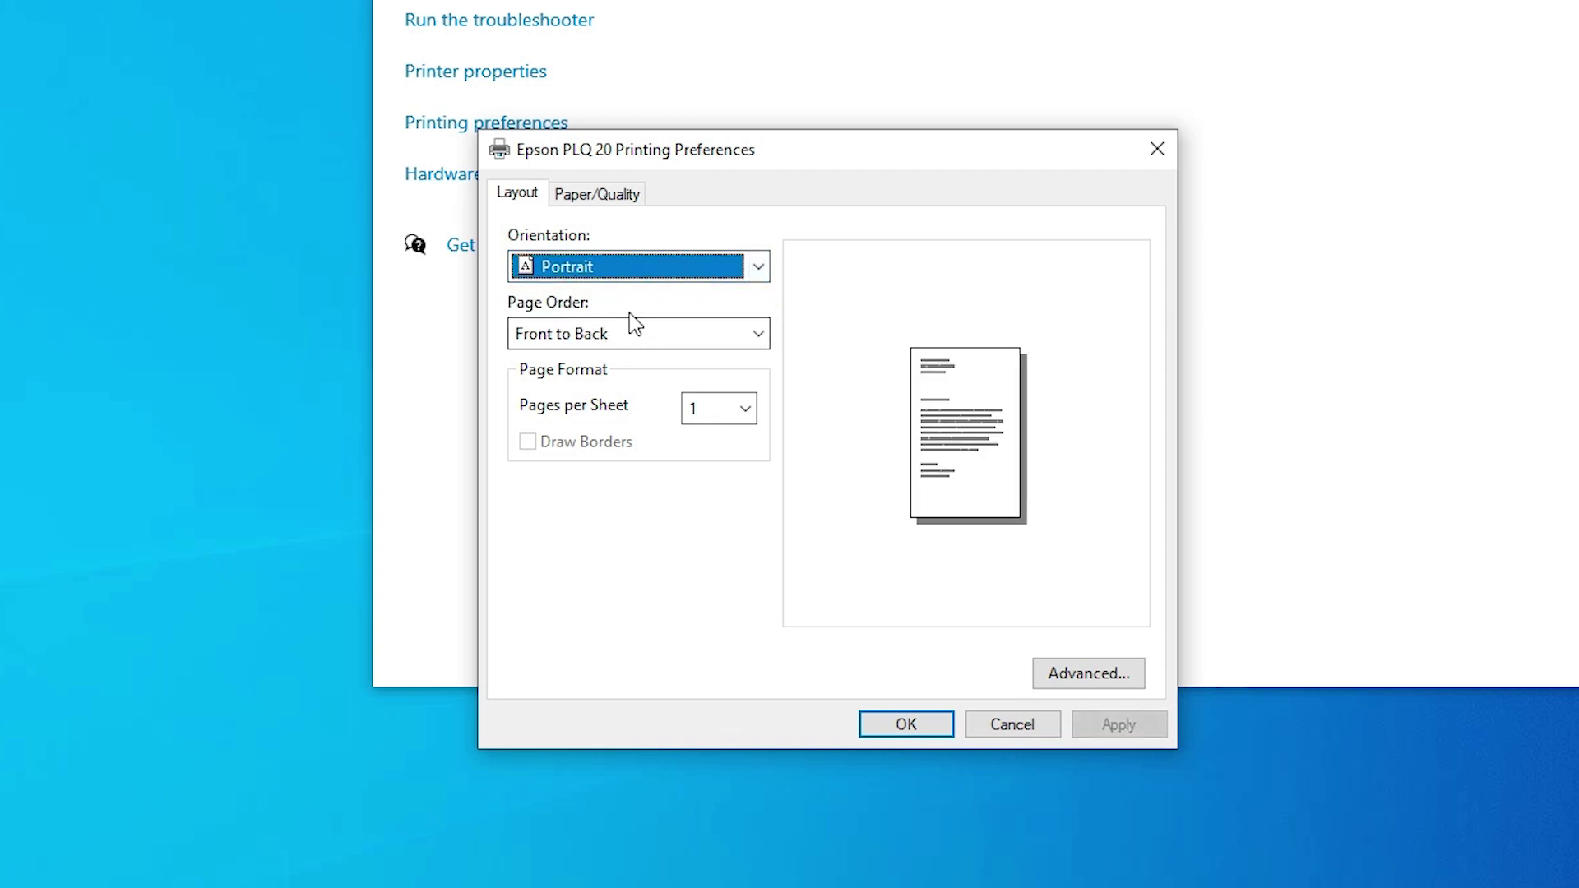
{"action": "left_click", "coordinate": [608, 198]}
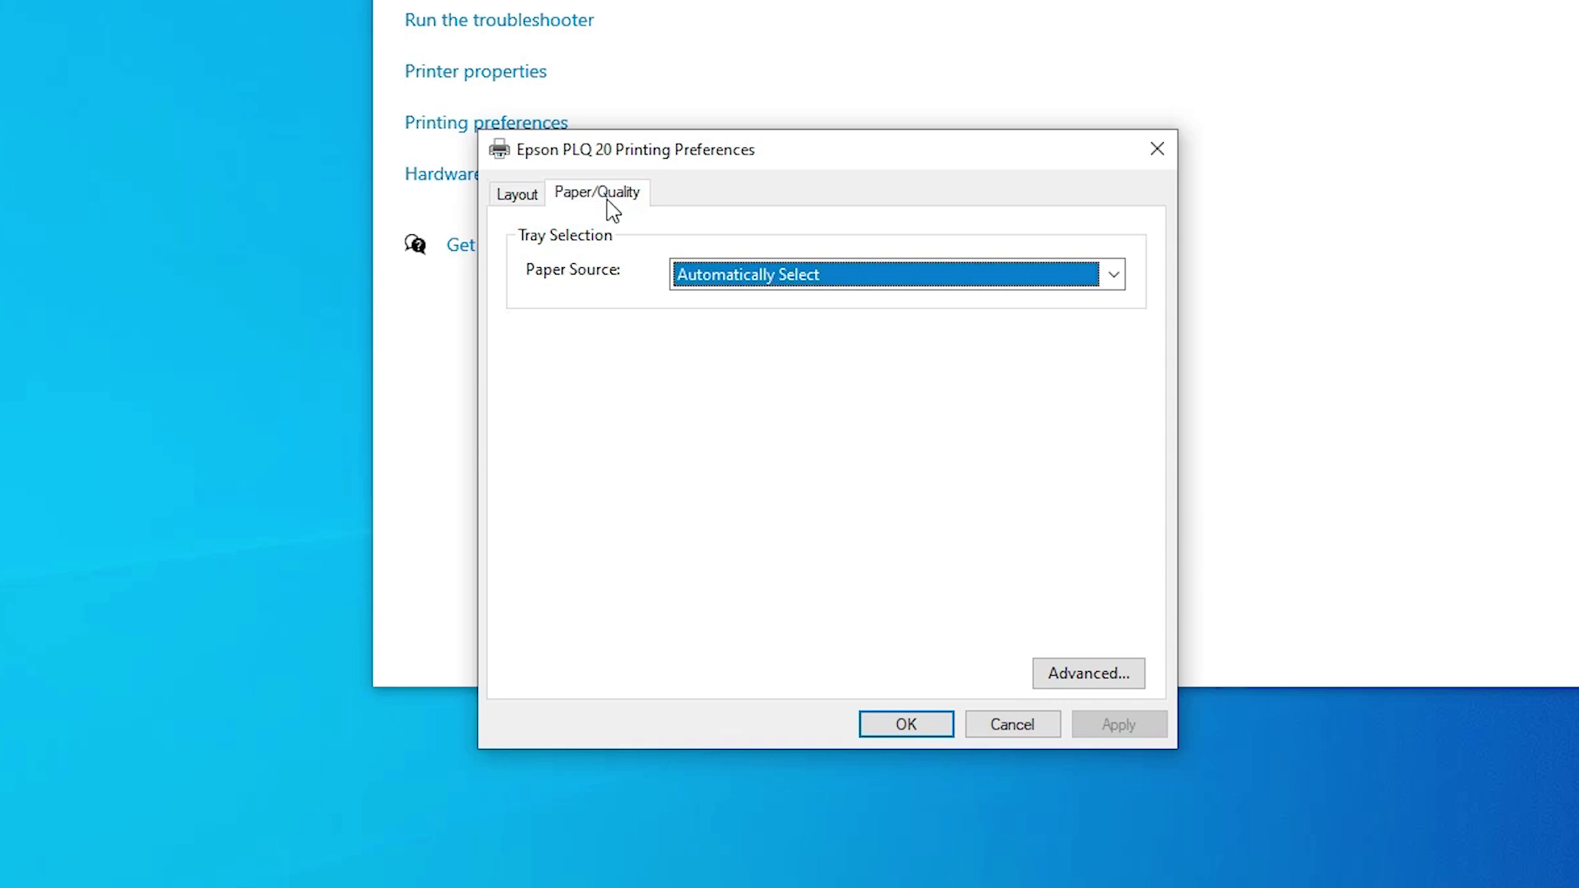
{"action": "left_click", "coordinate": [815, 283]}
{"action": "left_click", "coordinate": [814, 283]}
{"action": "left_click", "coordinate": [1077, 673]}
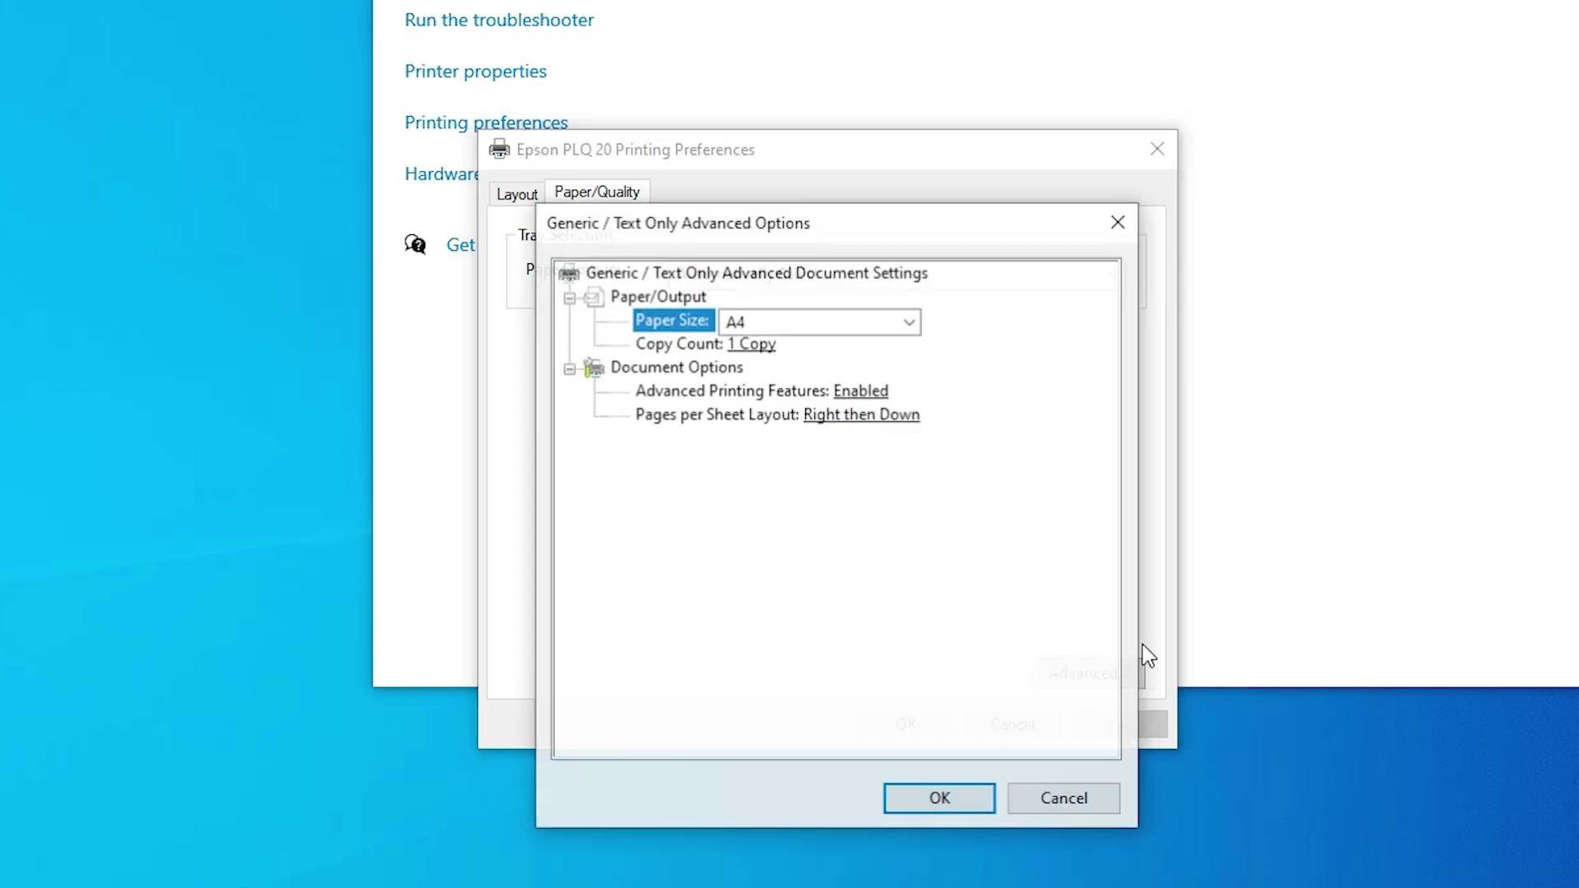
{"action": "left_click", "coordinate": [814, 321]}
{"action": "left_click", "coordinate": [794, 498]}
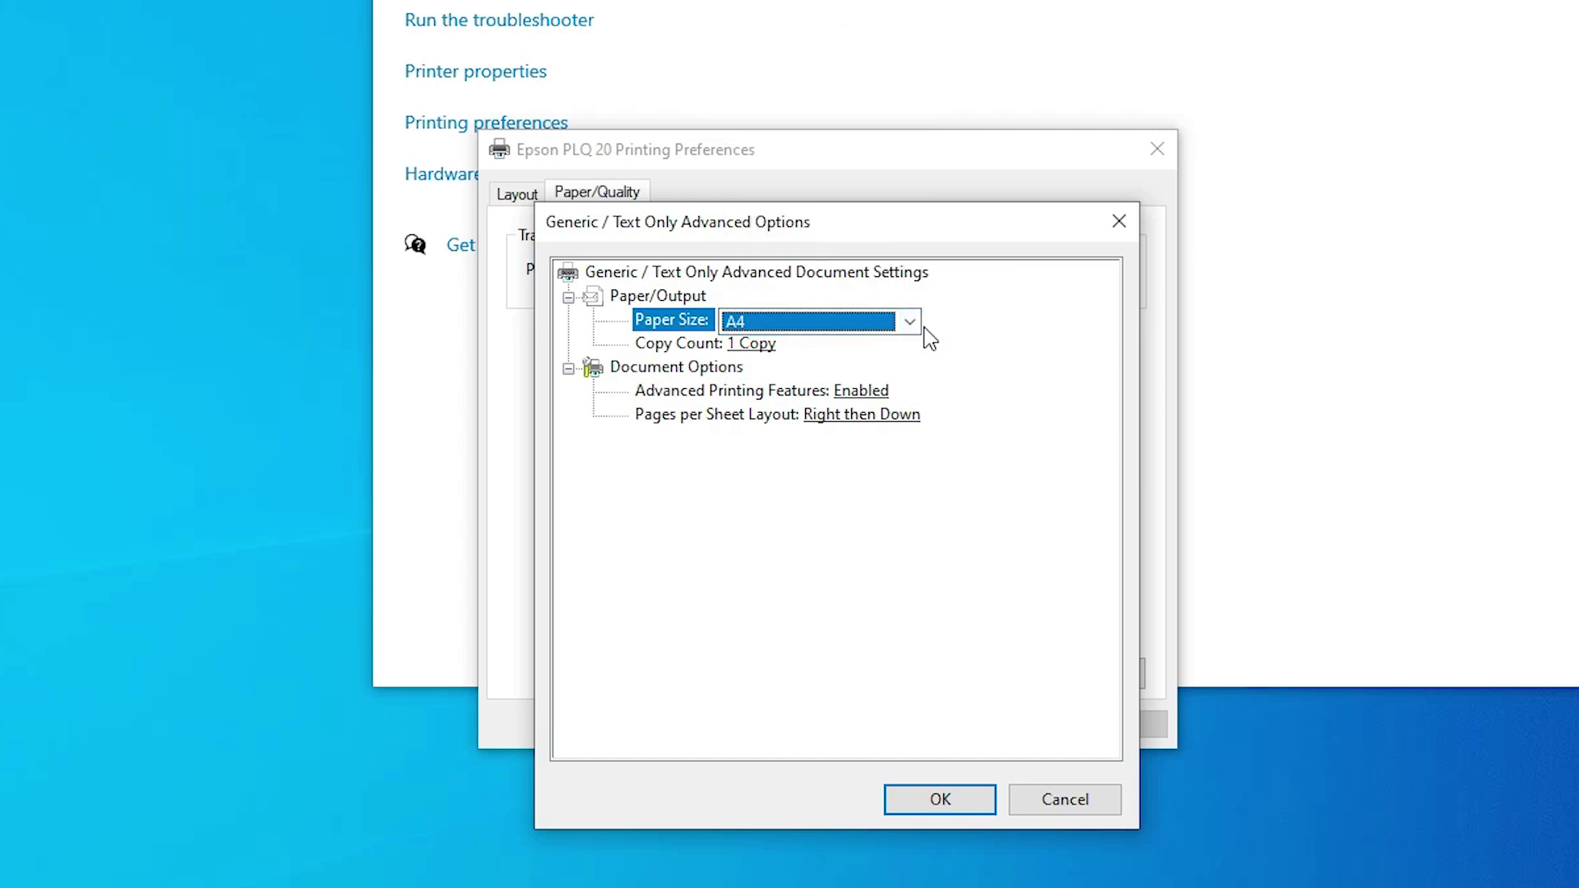
{"action": "left_click", "coordinate": [956, 809]}
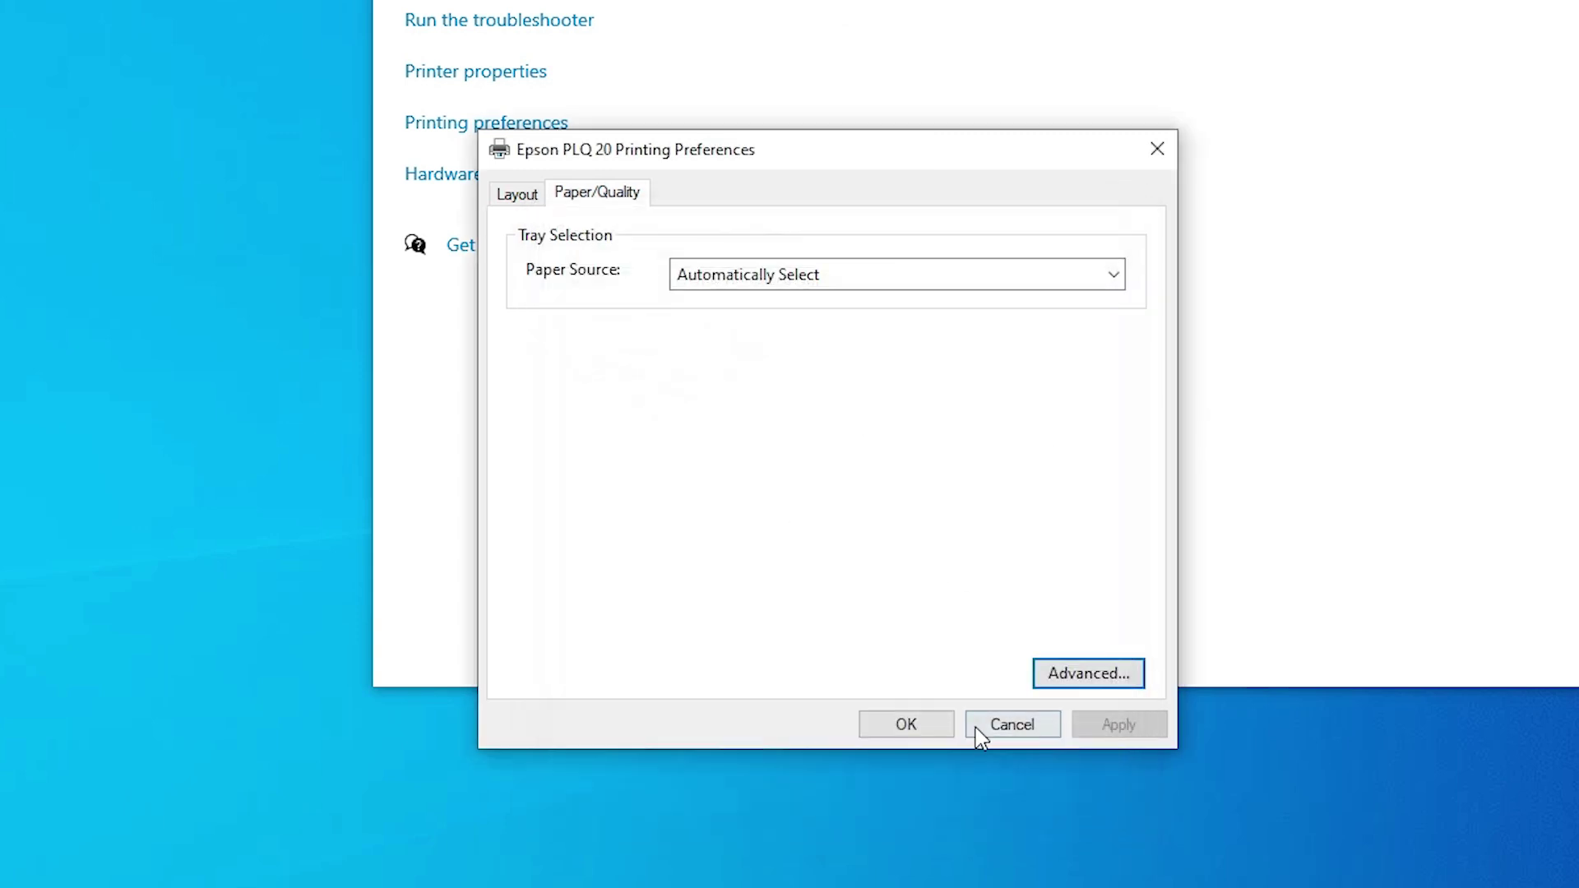
{"action": "left_click", "coordinate": [934, 730]}
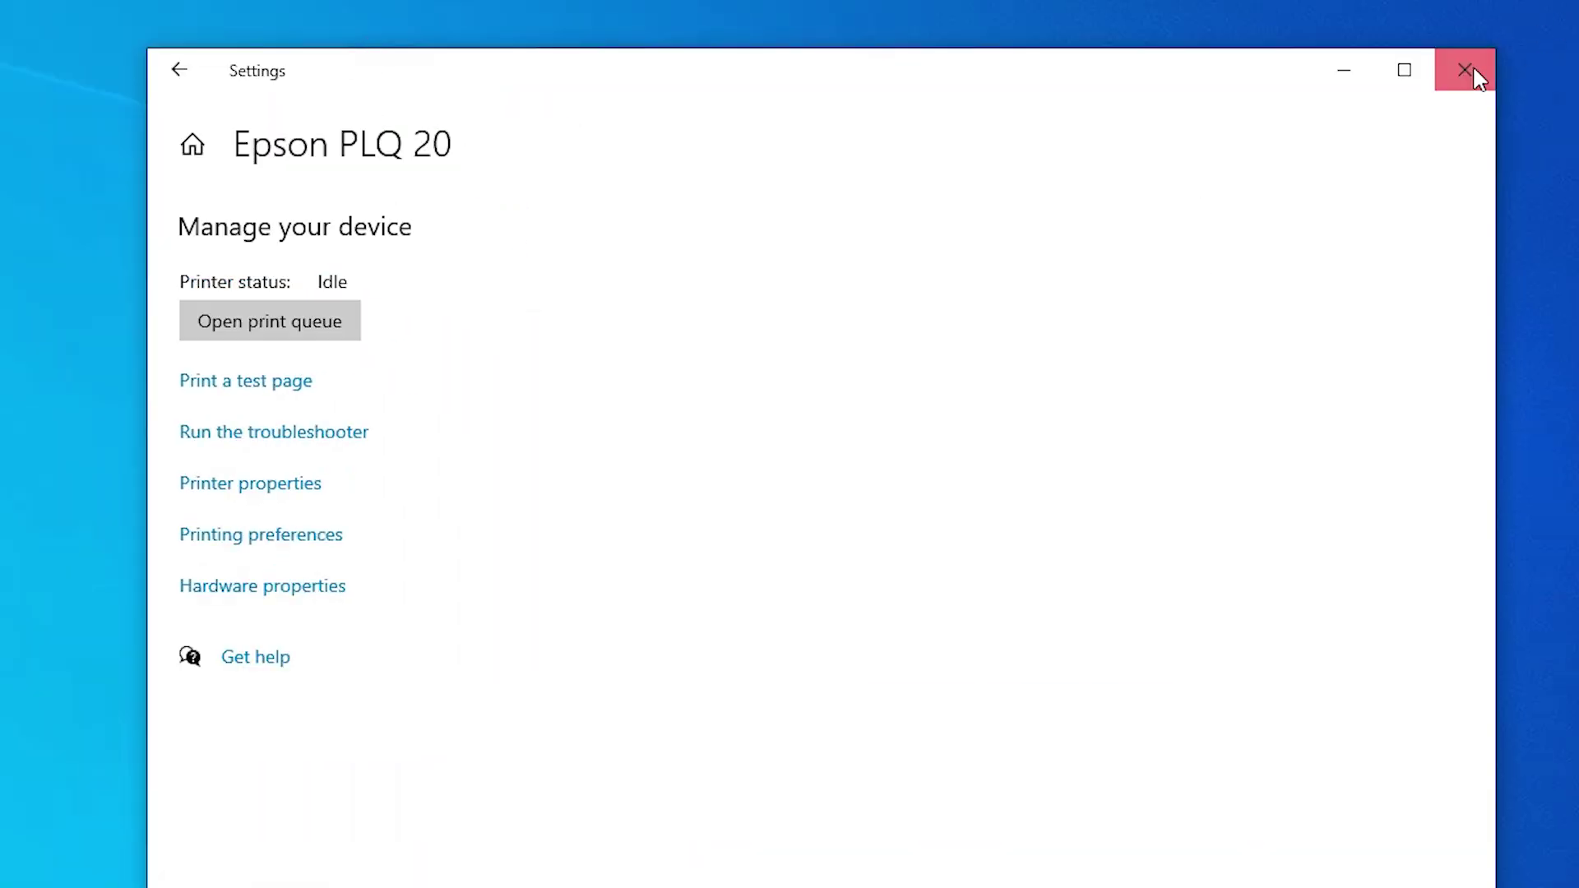
Step: Close the Epson PLQ 20 Settings window
{"action": "left_click", "coordinate": [1471, 66]}
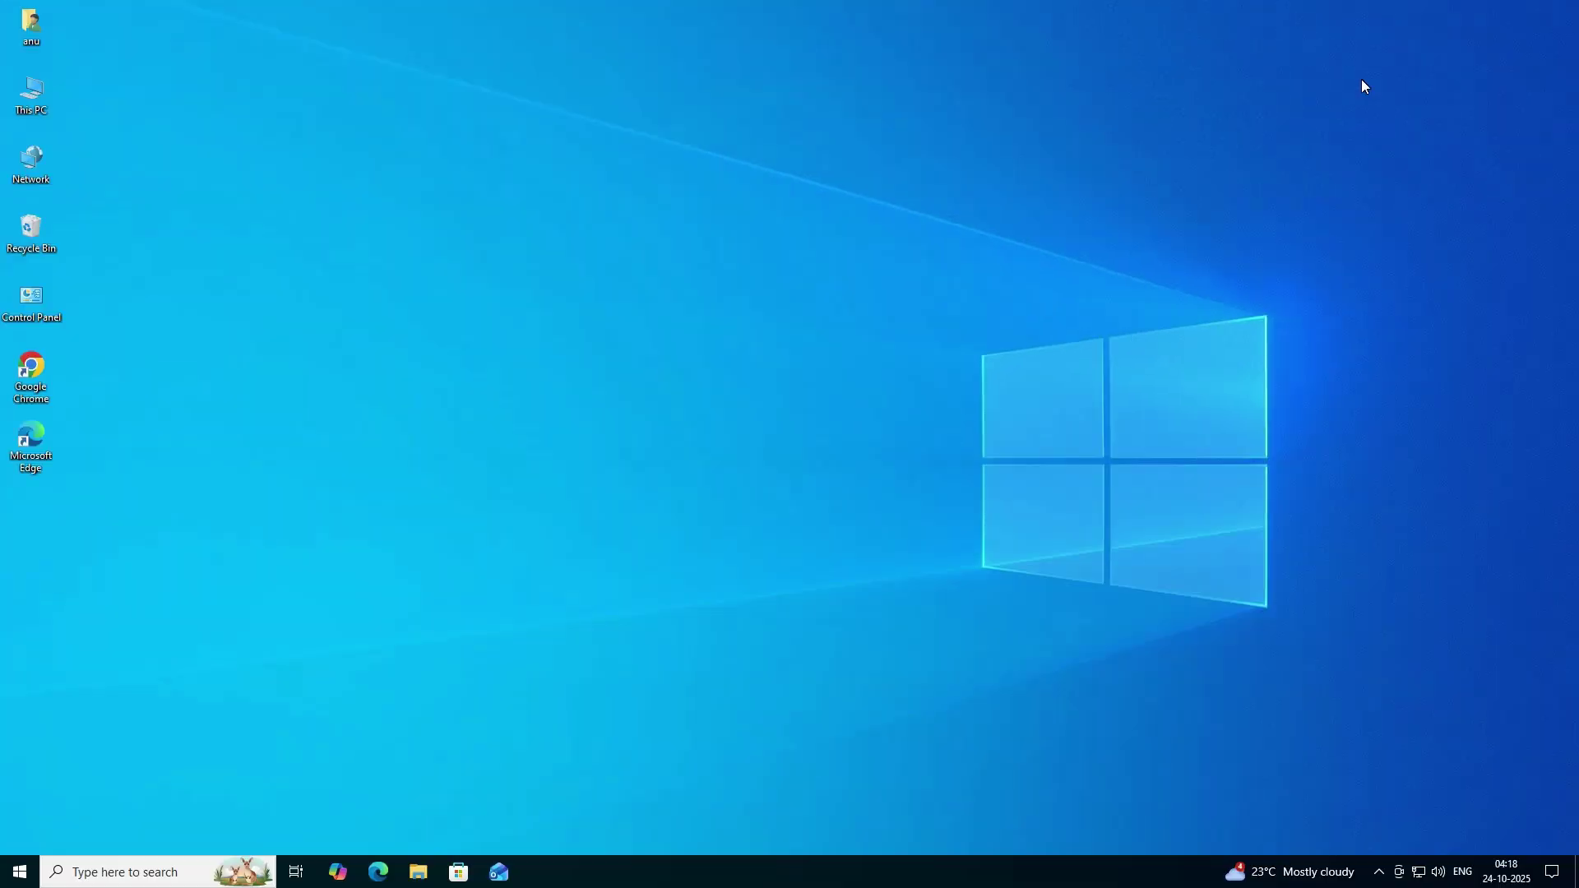